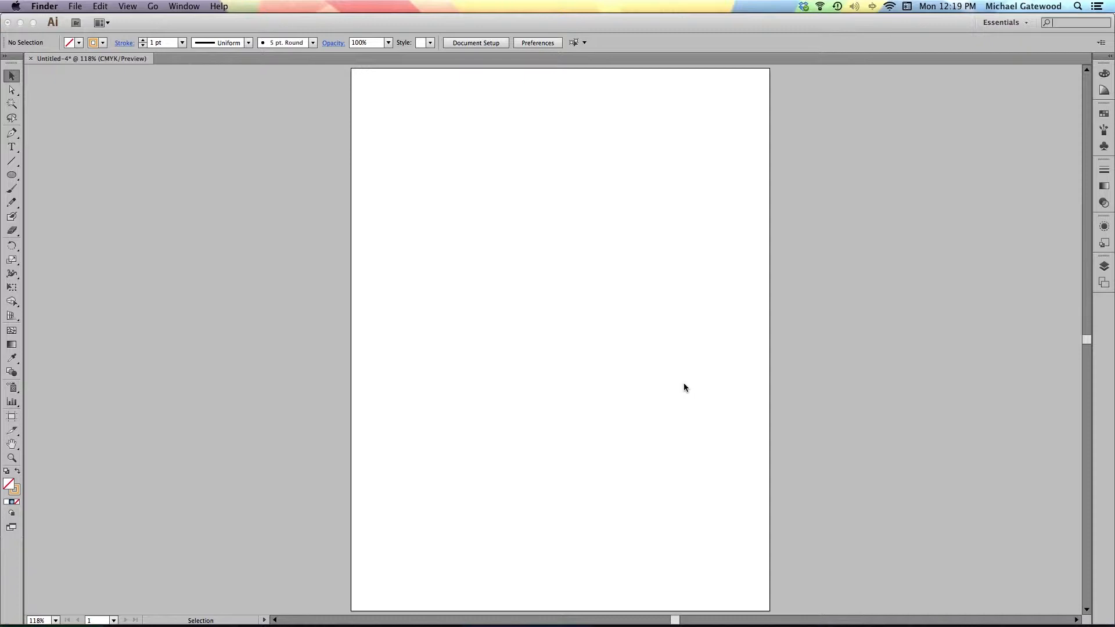
Show the document grid over the blank artboard.
click(242, 27)
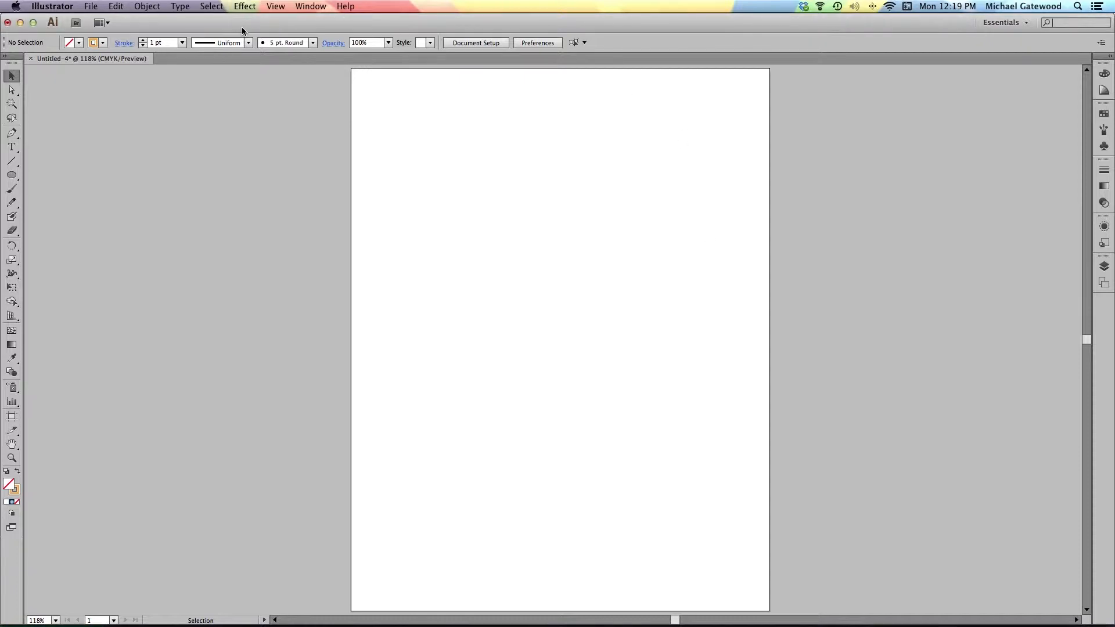
click(278, 7)
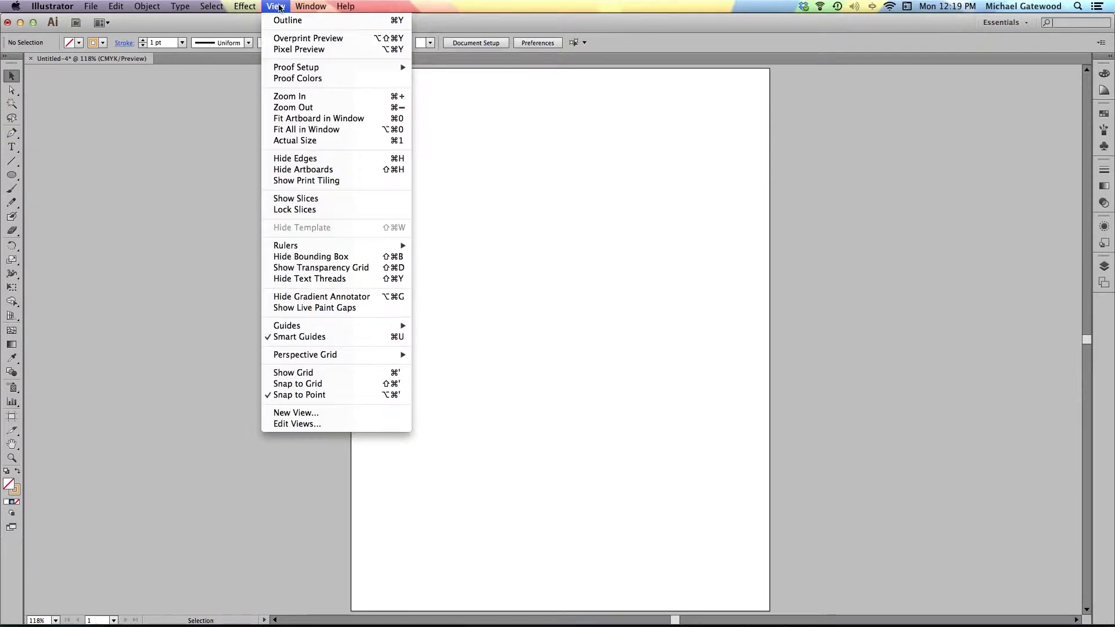
mouse_move(310, 360)
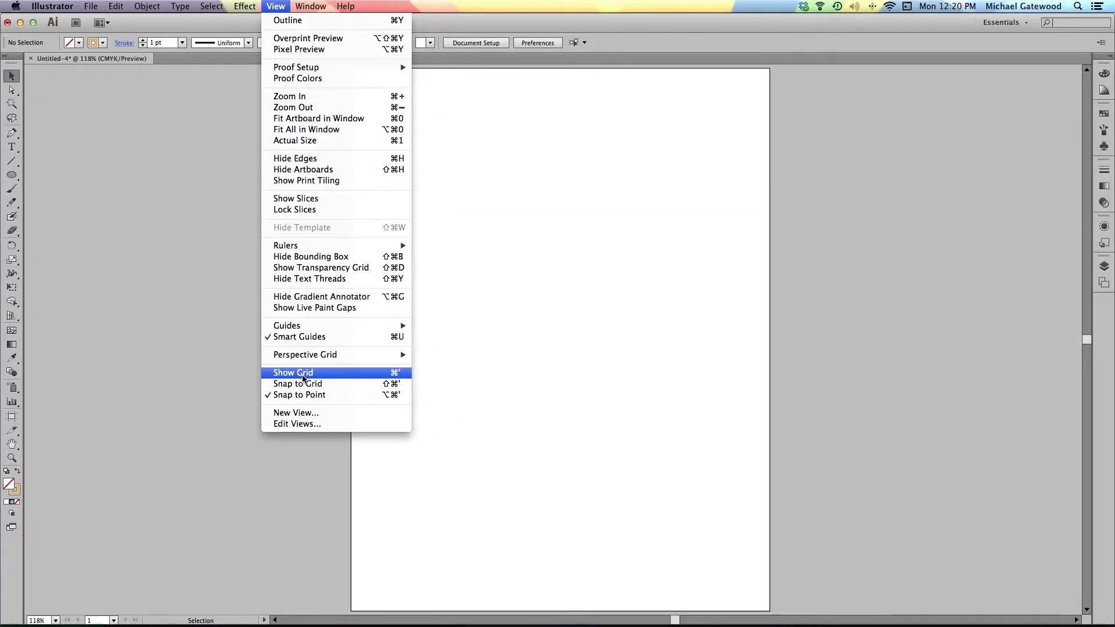
click(302, 377)
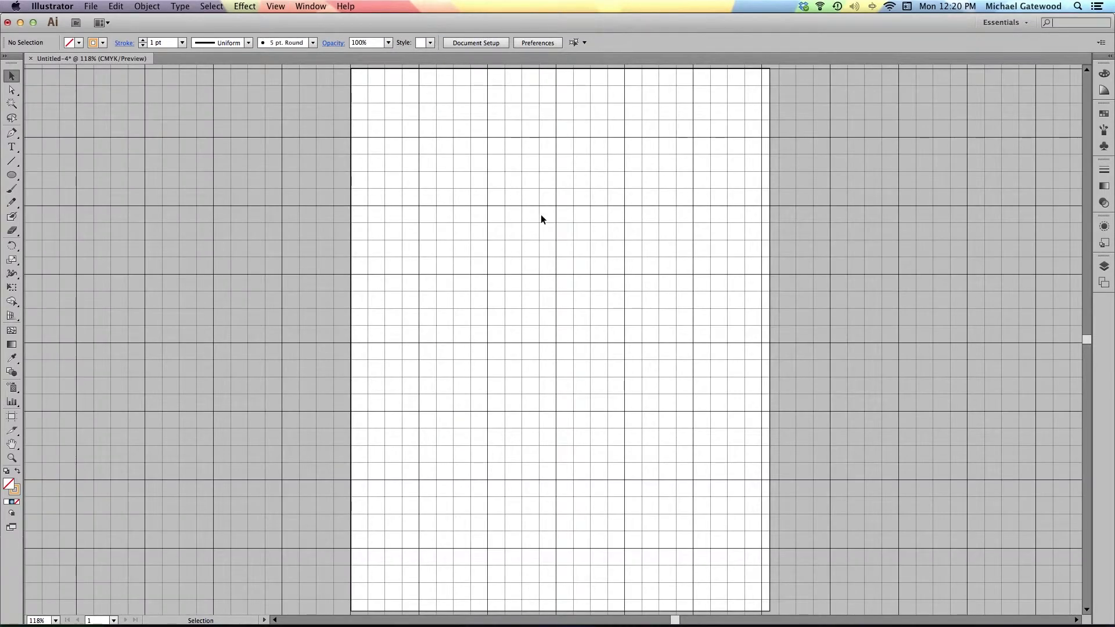
Set the stroke colour to black and the fill colour to red for new artwork.
scroll(539, 219, up, 5)
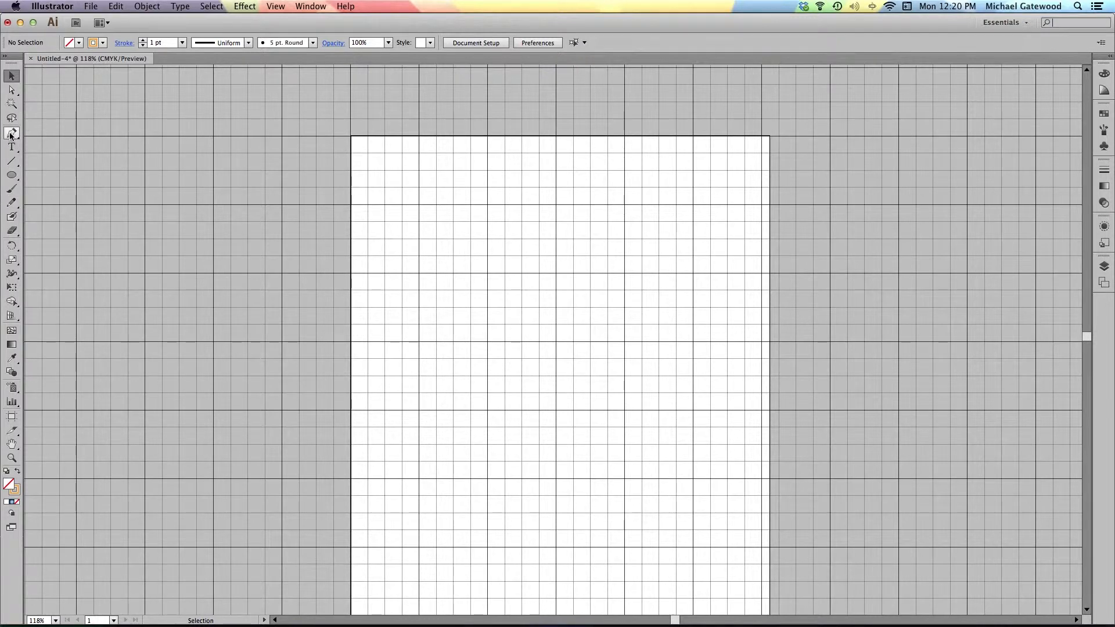
click(103, 43)
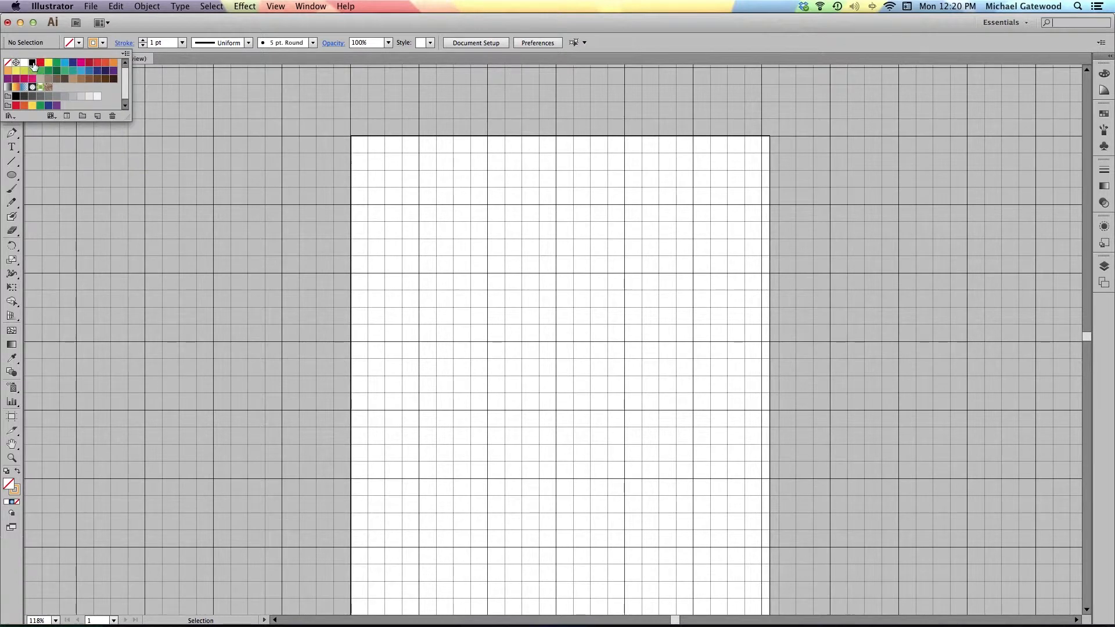
click(32, 62)
click(80, 44)
click(80, 45)
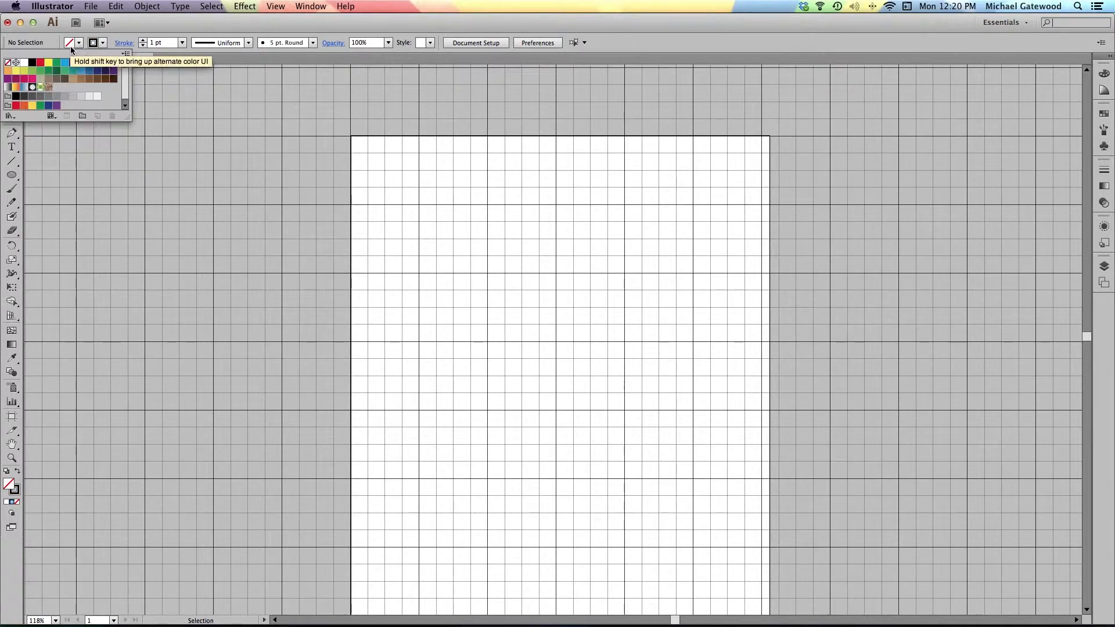
click(40, 62)
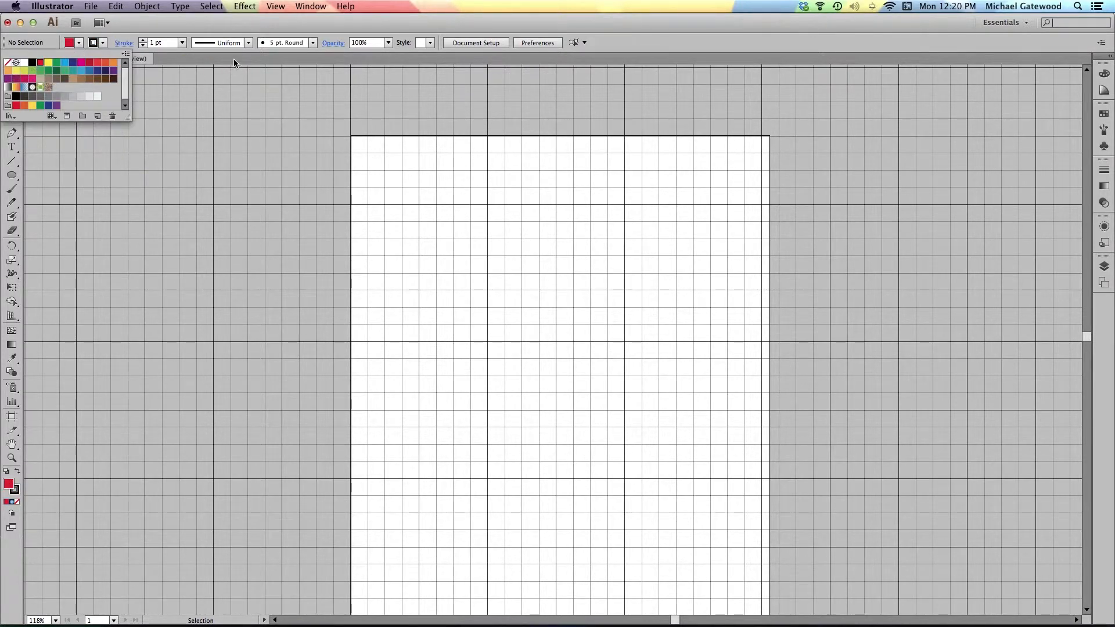
click(233, 58)
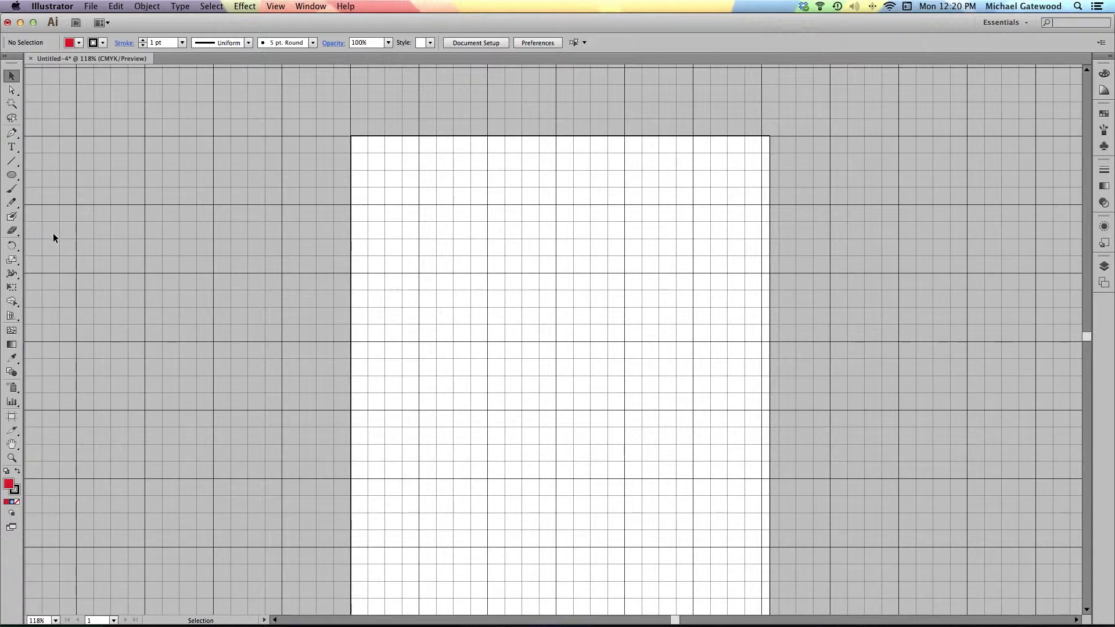
Draw the curved left half of a heart, about 3.05 by 4.42 in, with the Pen tool near the page centre, and hide the grid.
click(12, 133)
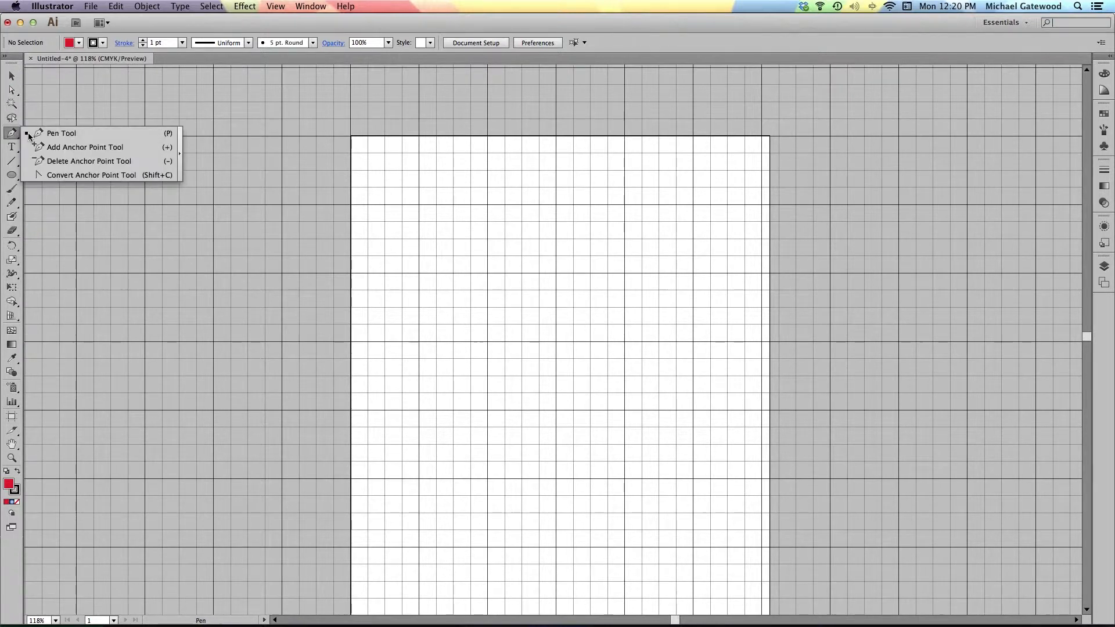
click(62, 134)
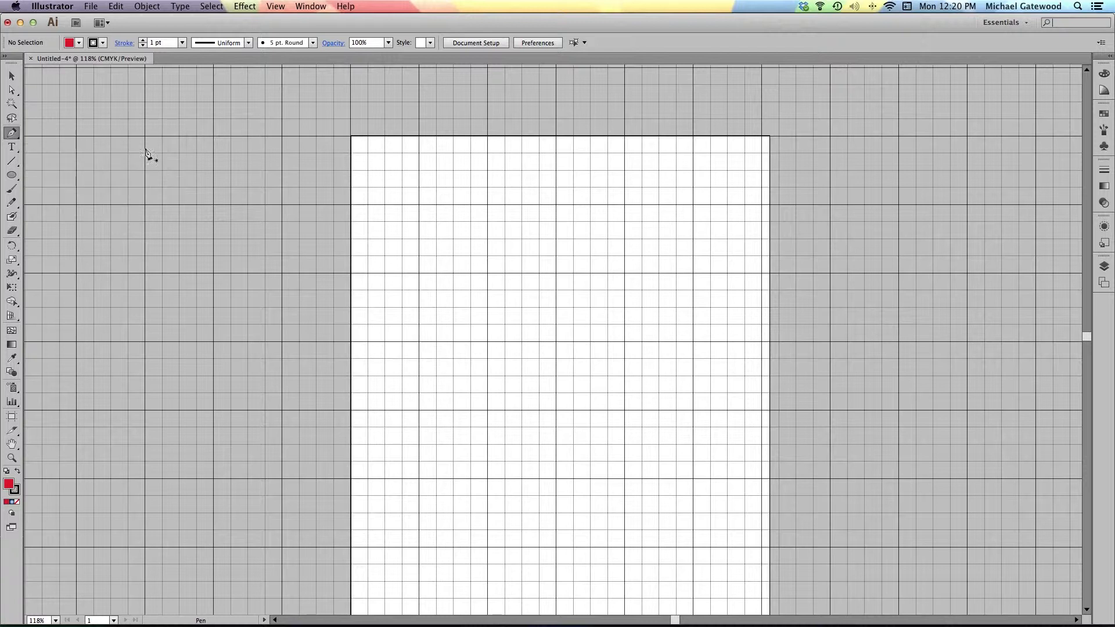
click(555, 273)
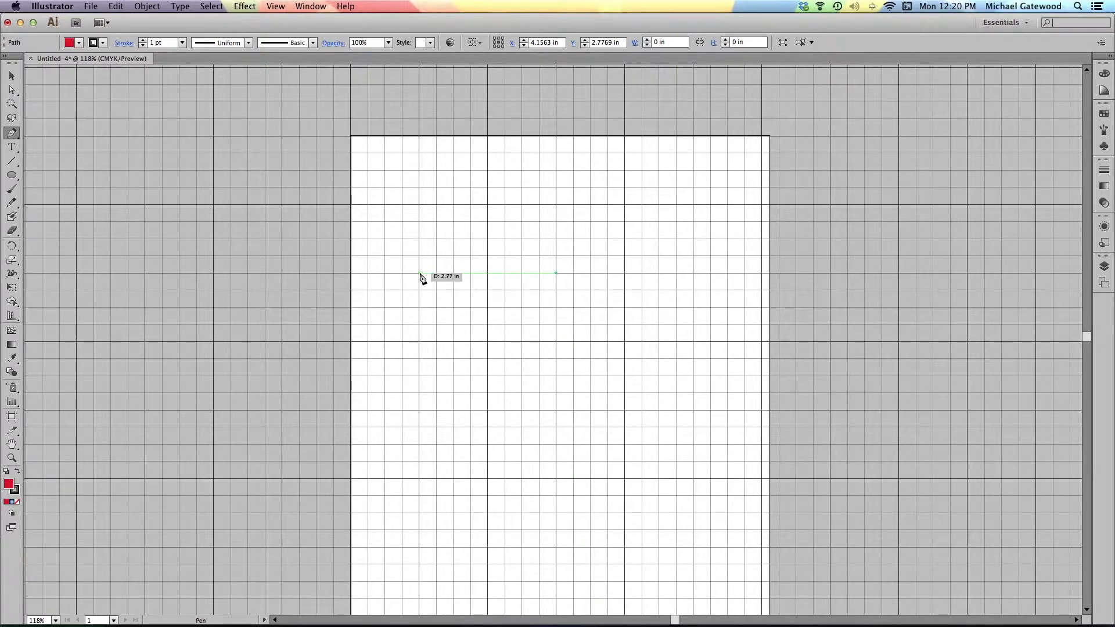
drag(419, 273, 352, 348)
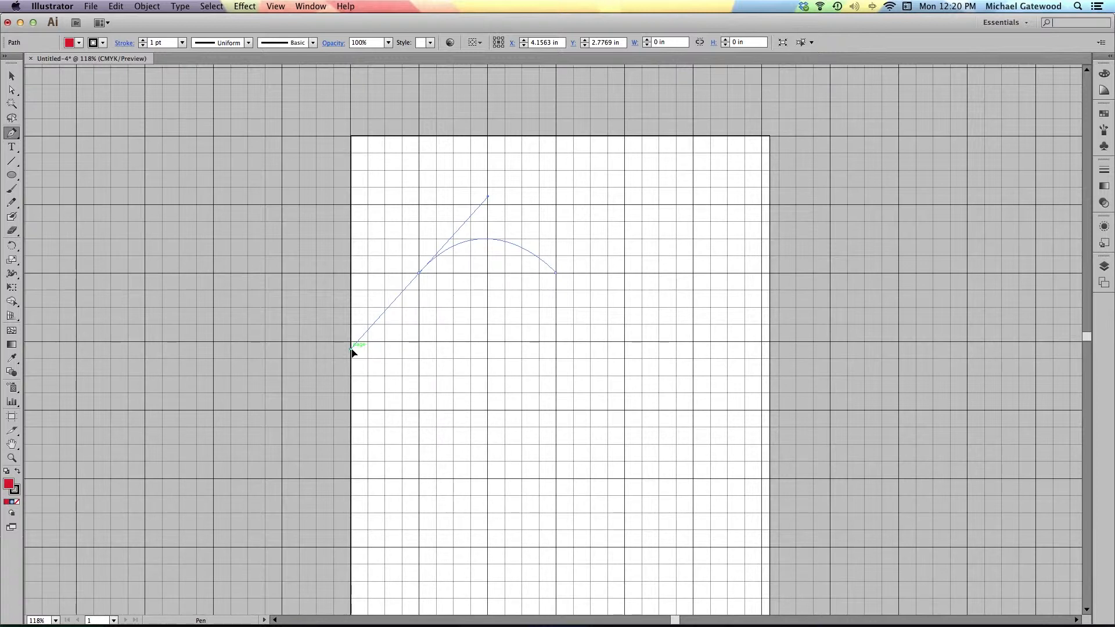
drag(352, 352, 352, 351)
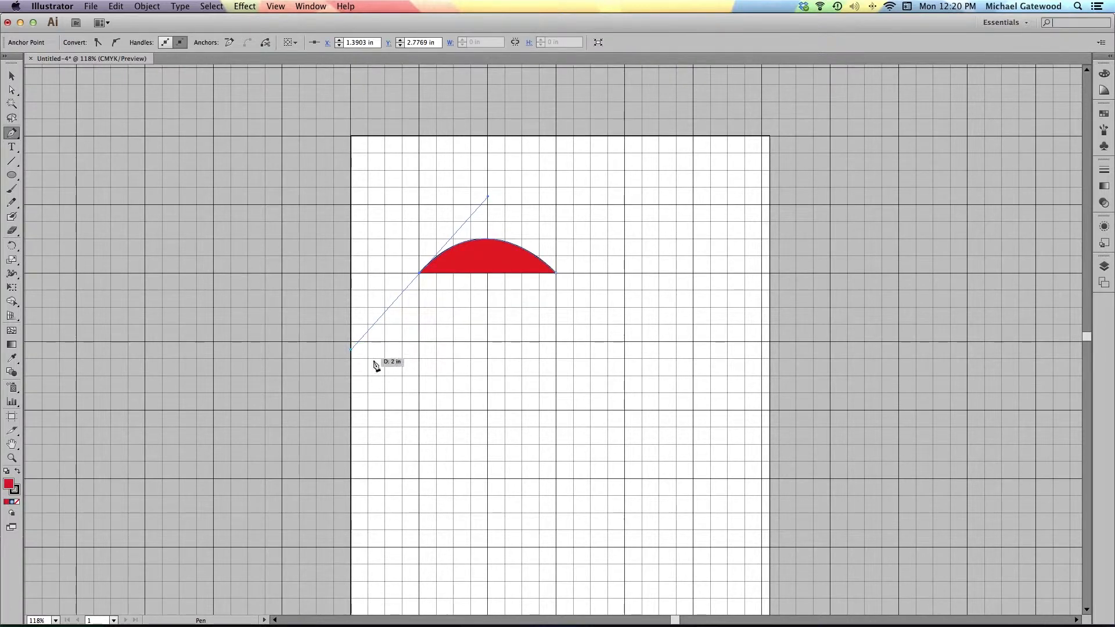
click(557, 457)
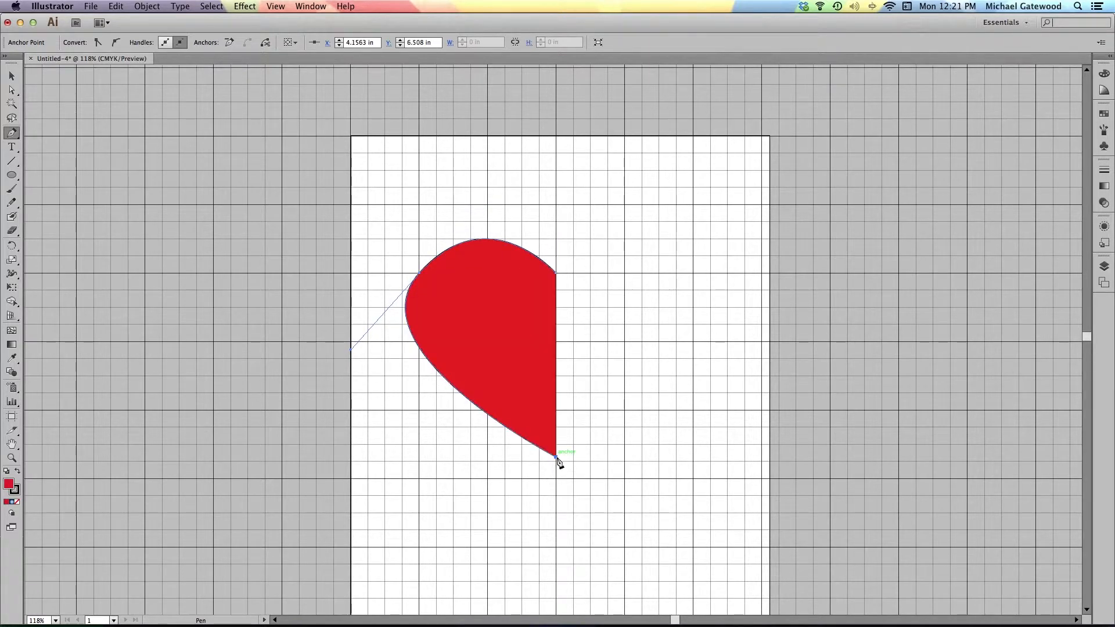
click(276, 7)
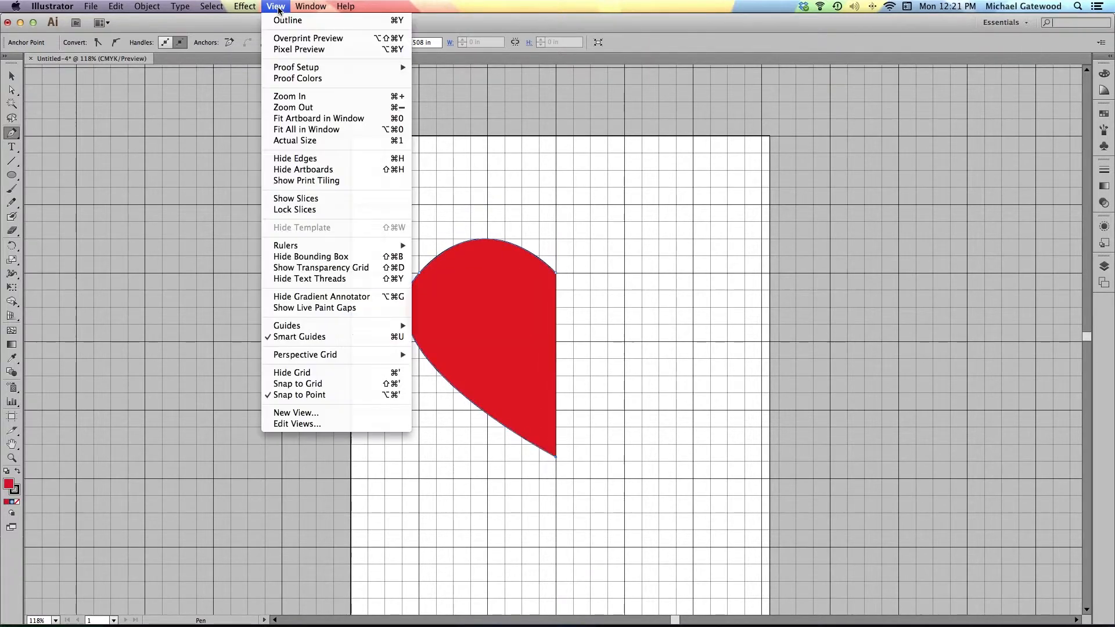
click(321, 374)
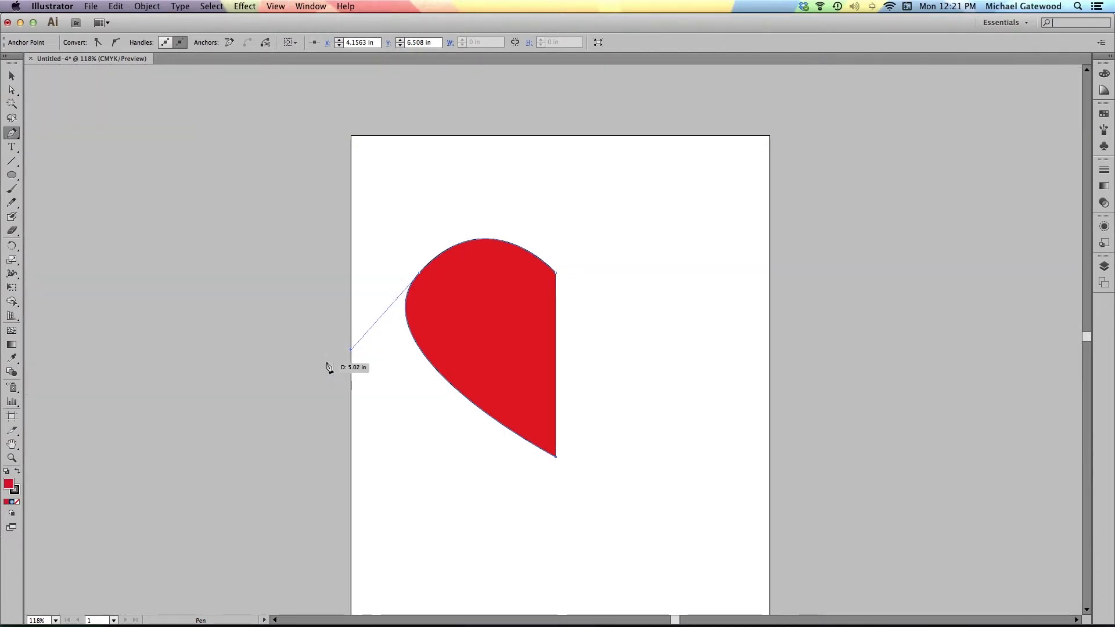
Select the half-heart and create a reflected copy of it across the vertical axis with the preview on.
click(14, 77)
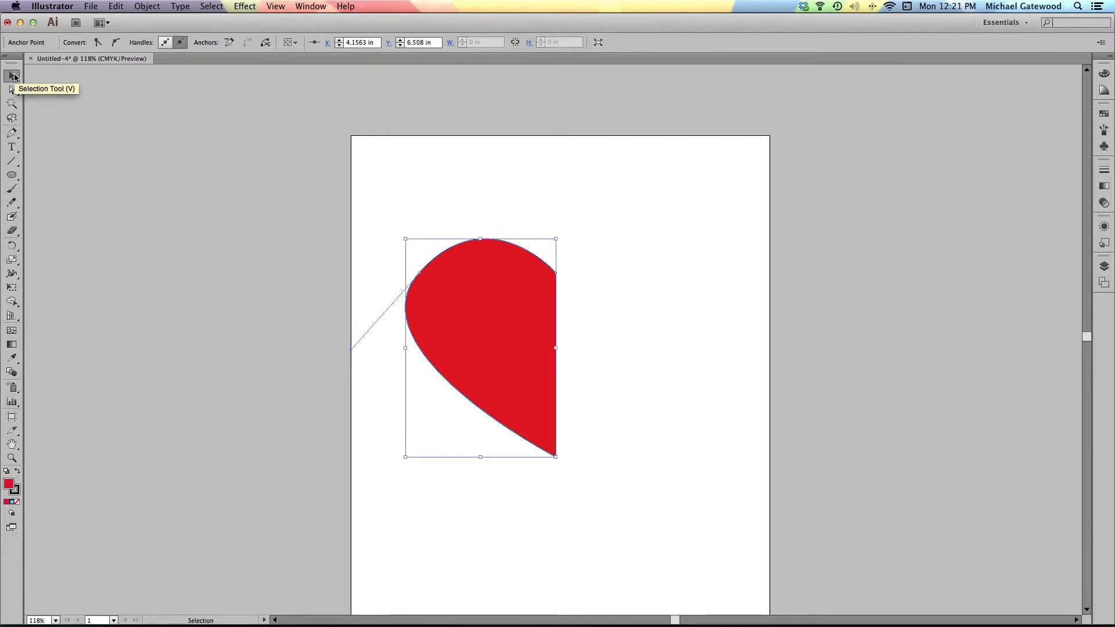
drag(323, 182, 618, 517)
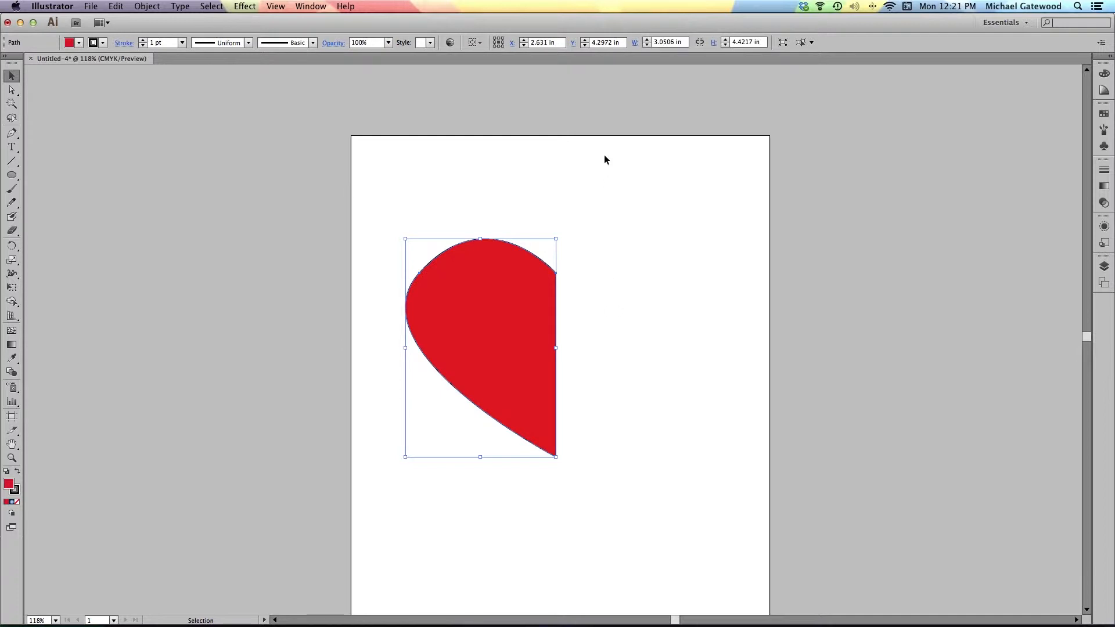
right_click(491, 271)
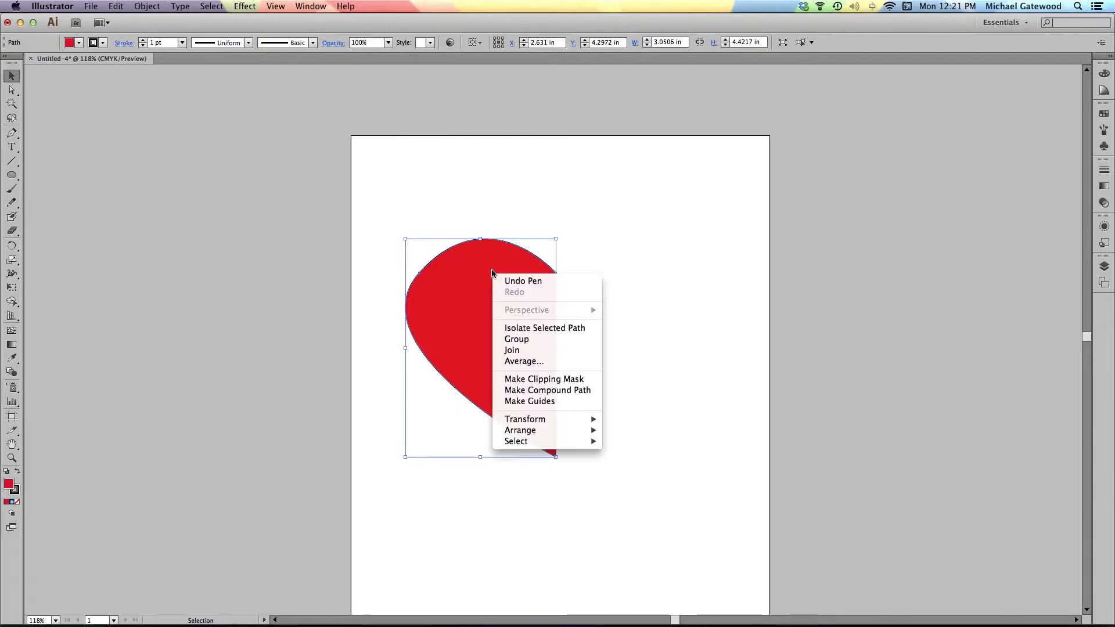
mouse_move(562, 417)
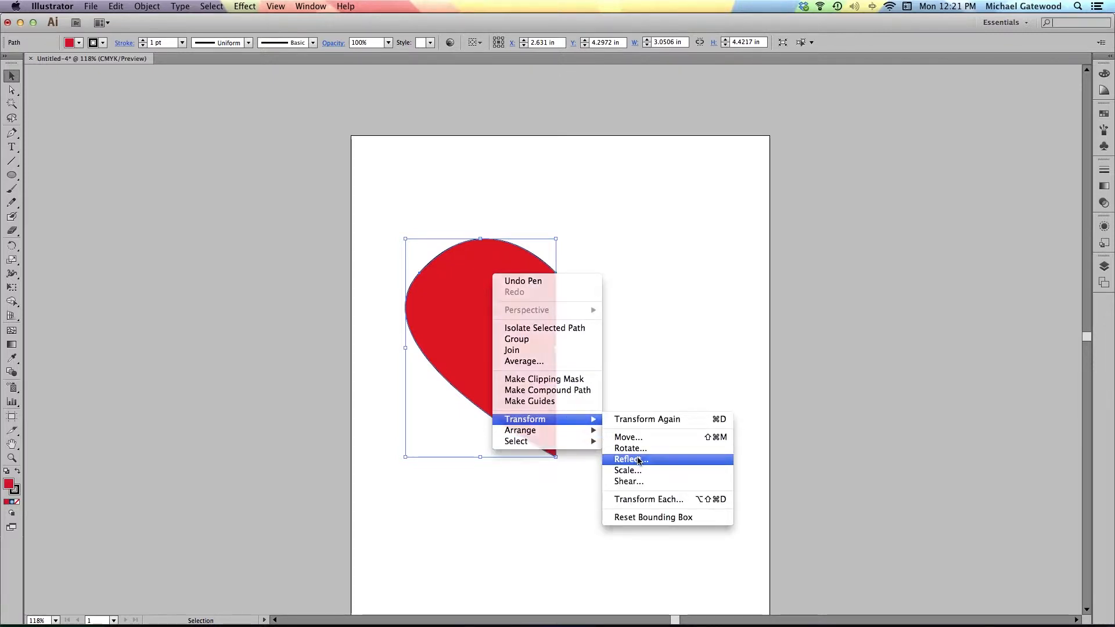
click(635, 460)
click(128, 329)
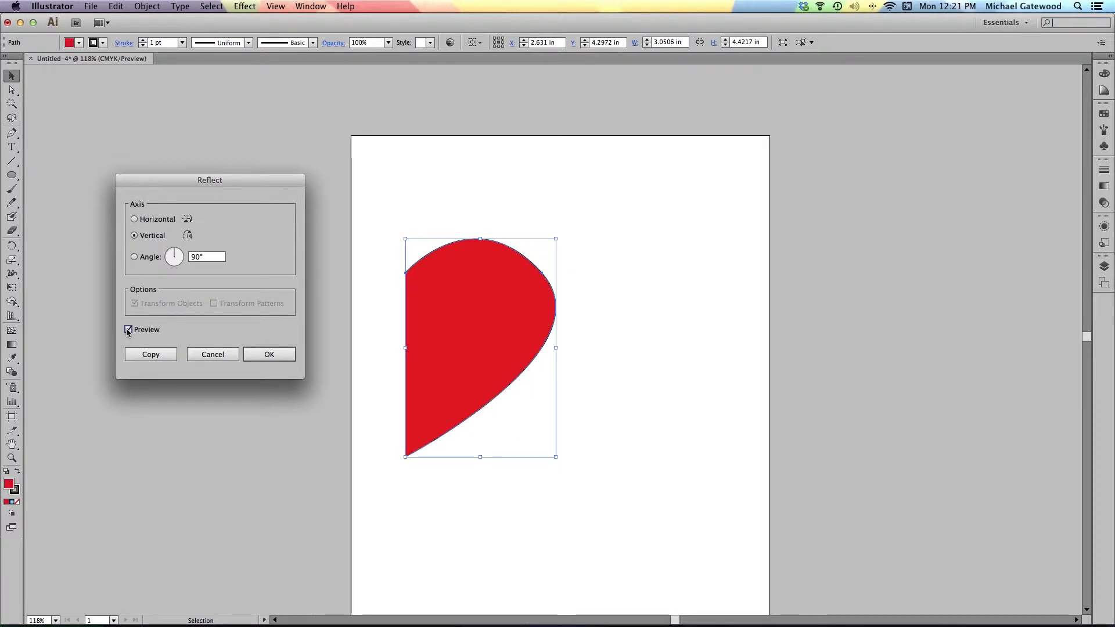
click(148, 353)
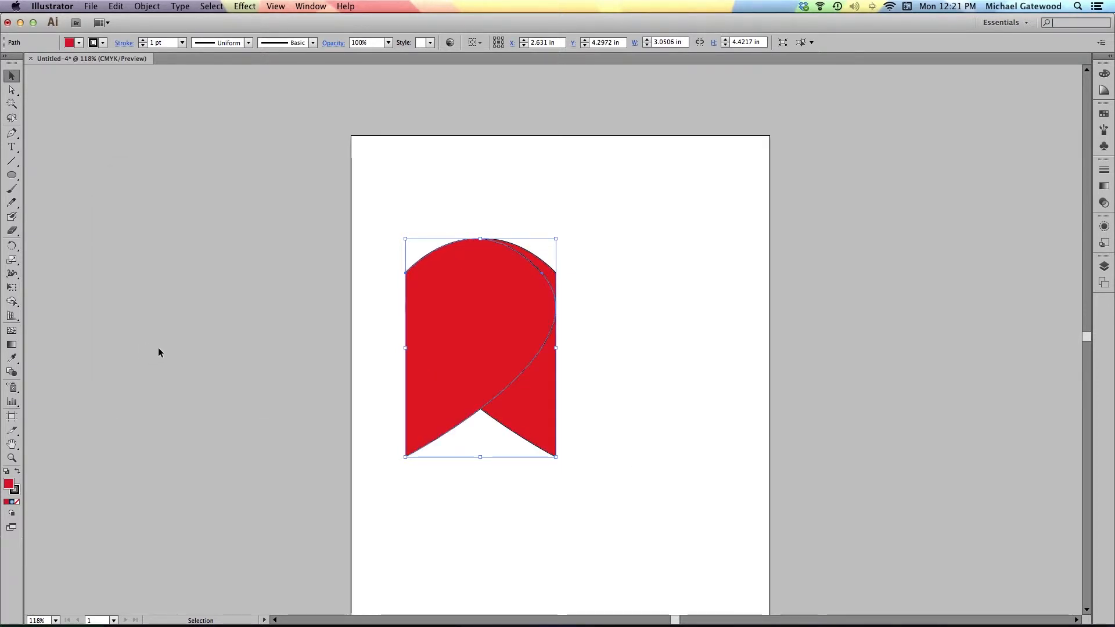
List the paths in Layer 1 beside the artwork and move the reflected half horizontally until its straight side meets the original's.
click(1105, 267)
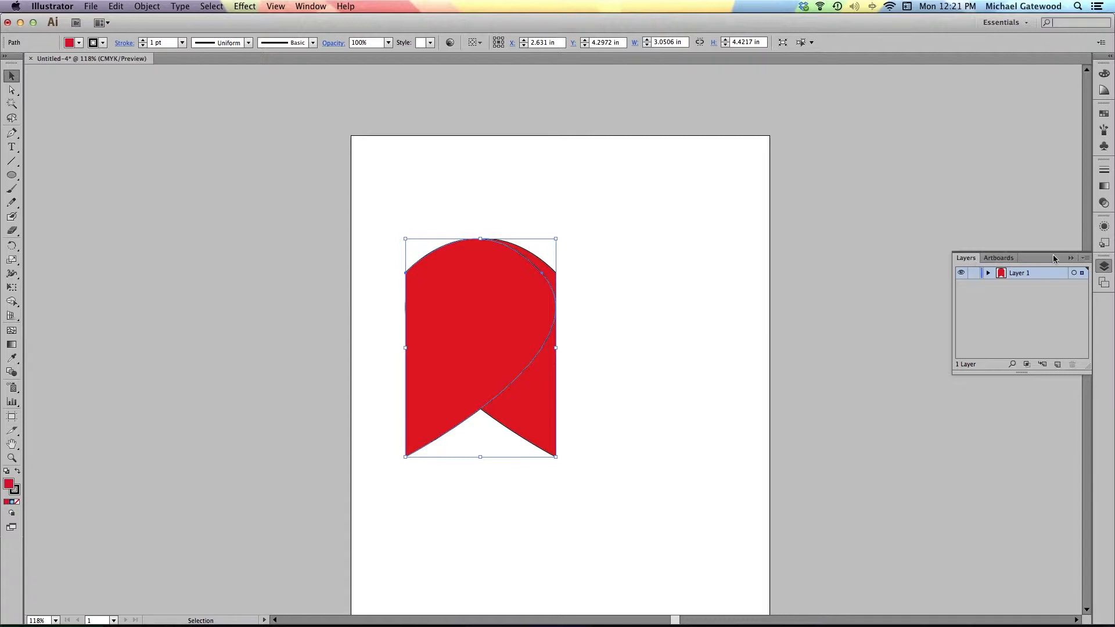
drag(1053, 258, 836, 248)
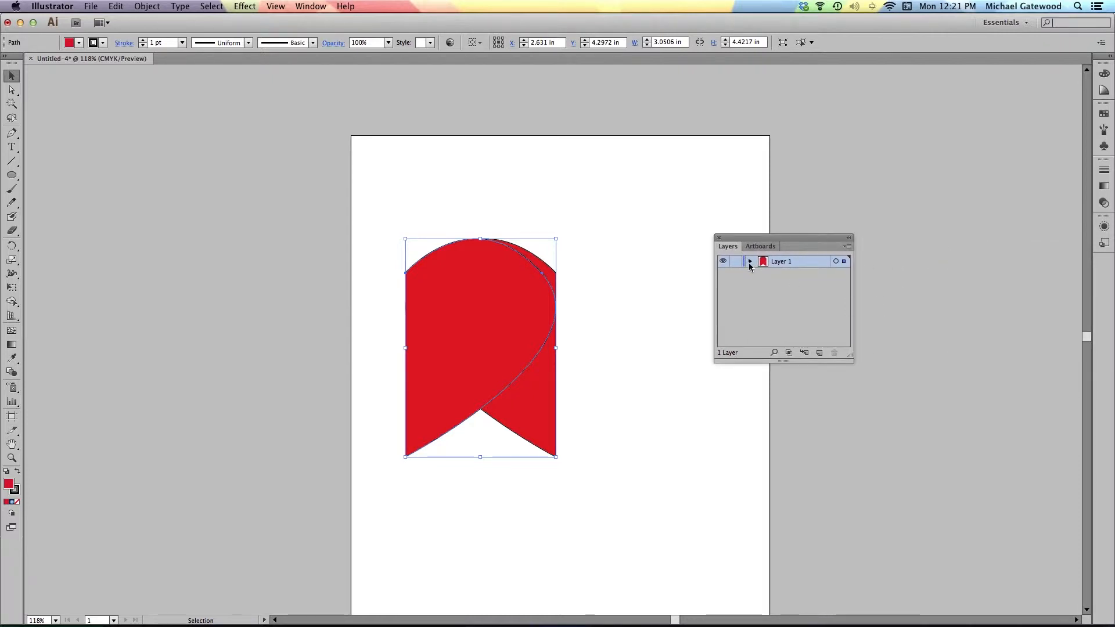
click(750, 262)
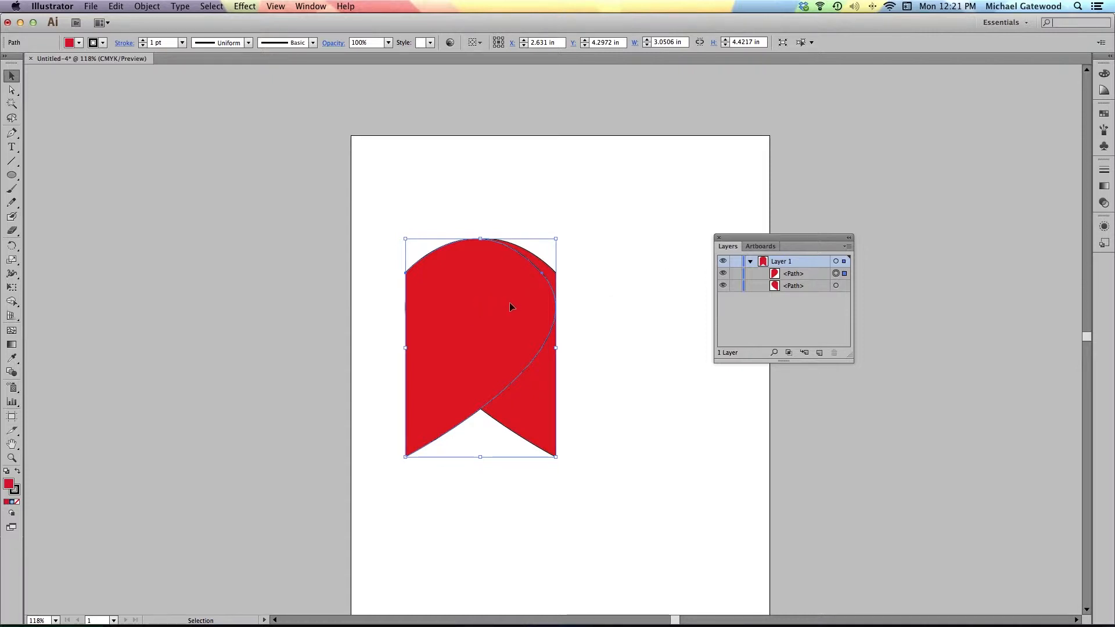
drag(455, 313, 606, 312)
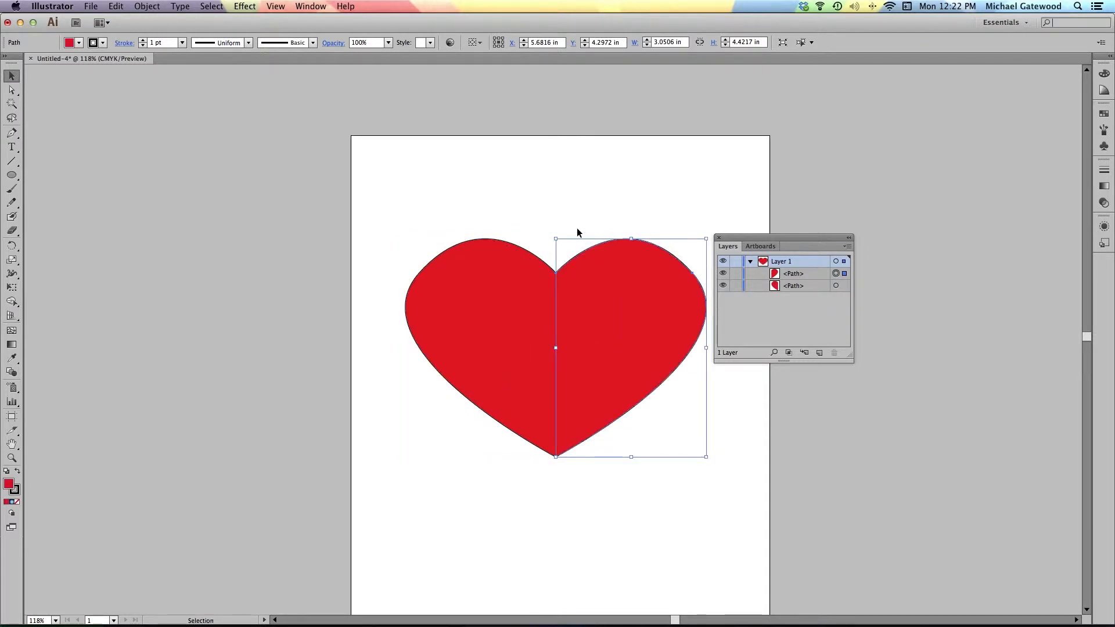
click(572, 203)
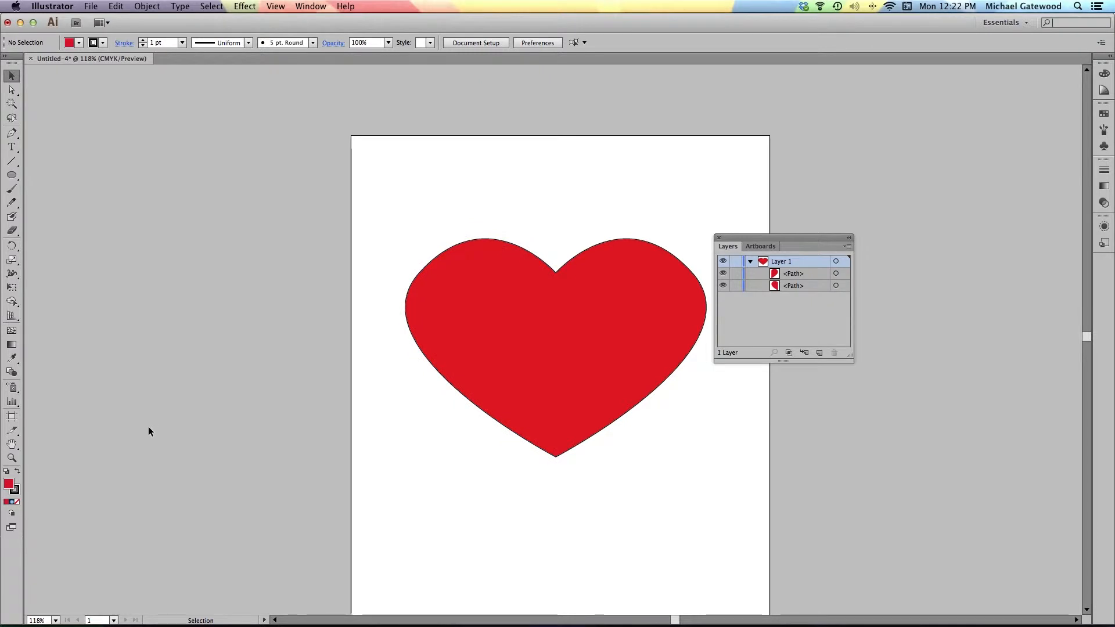
Average the two overlapping anchor points at the heart's bottom tip on both axes and join them.
click(12, 458)
drag(533, 439, 591, 482)
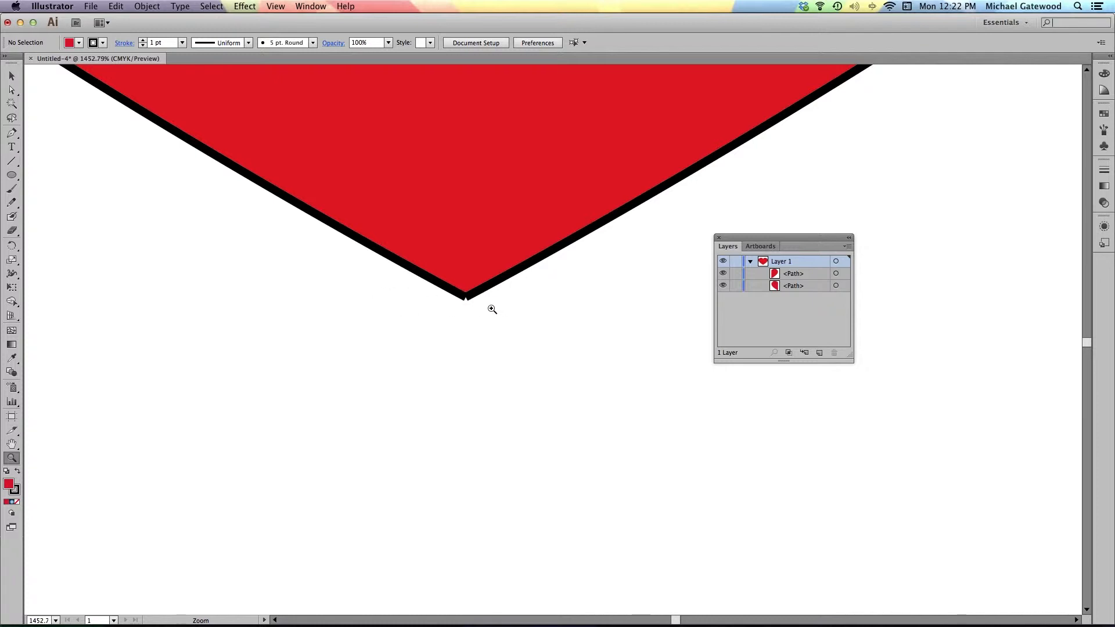
click(12, 90)
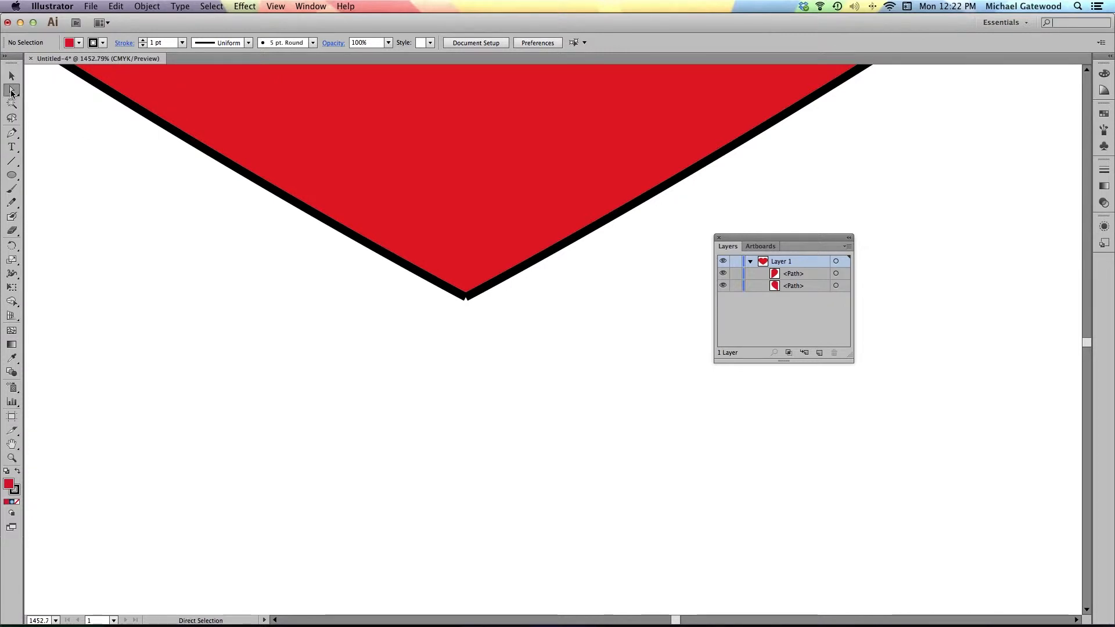
drag(500, 329, 427, 257)
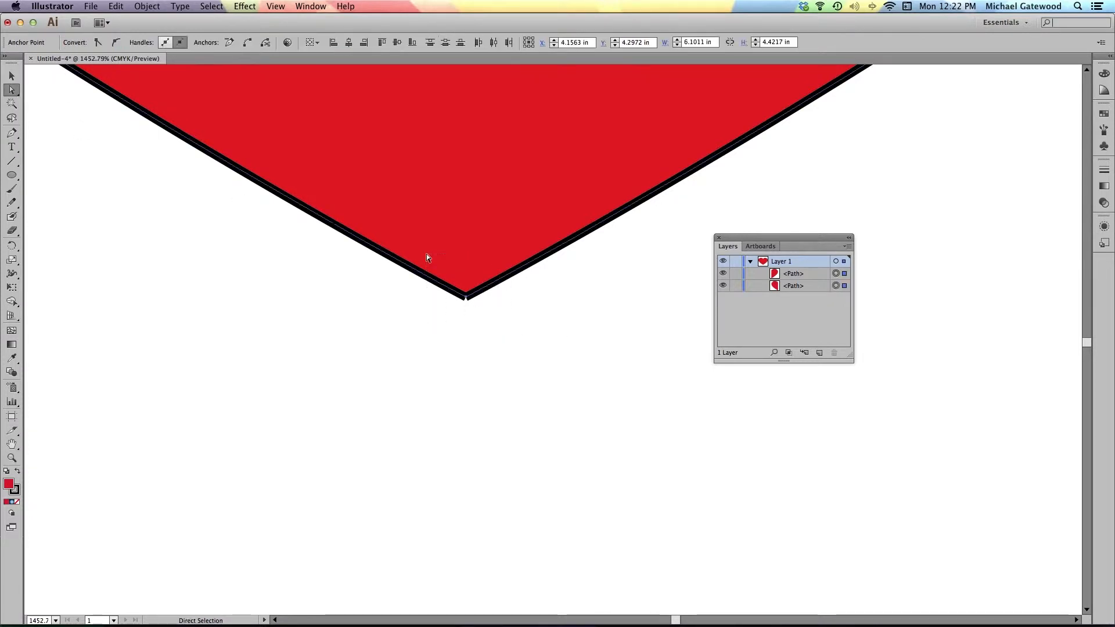
right_click(467, 296)
click(504, 374)
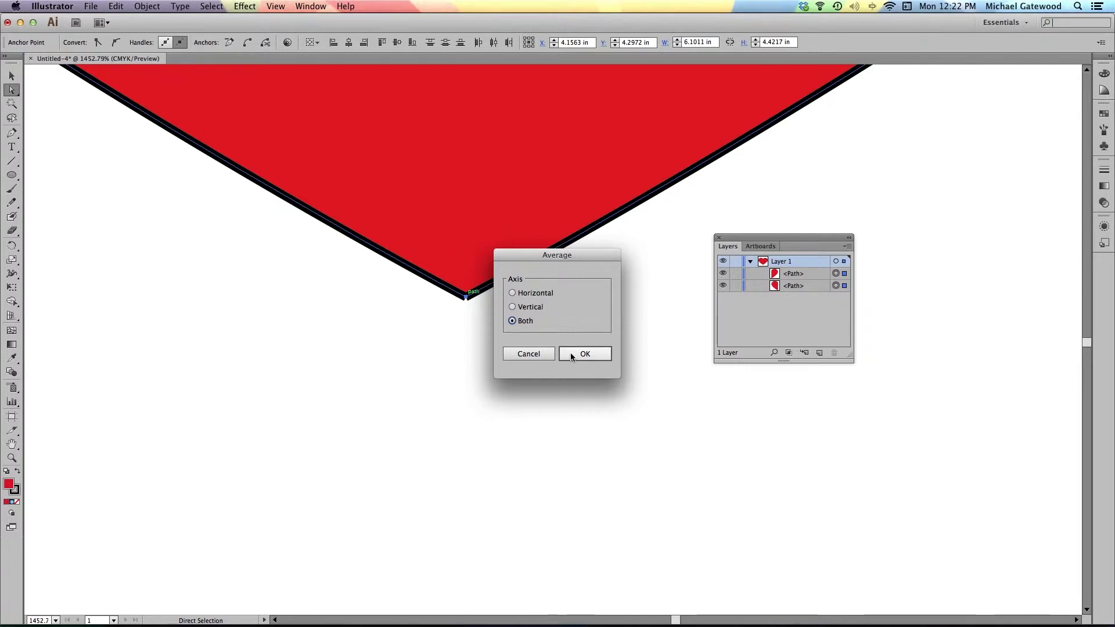
click(572, 356)
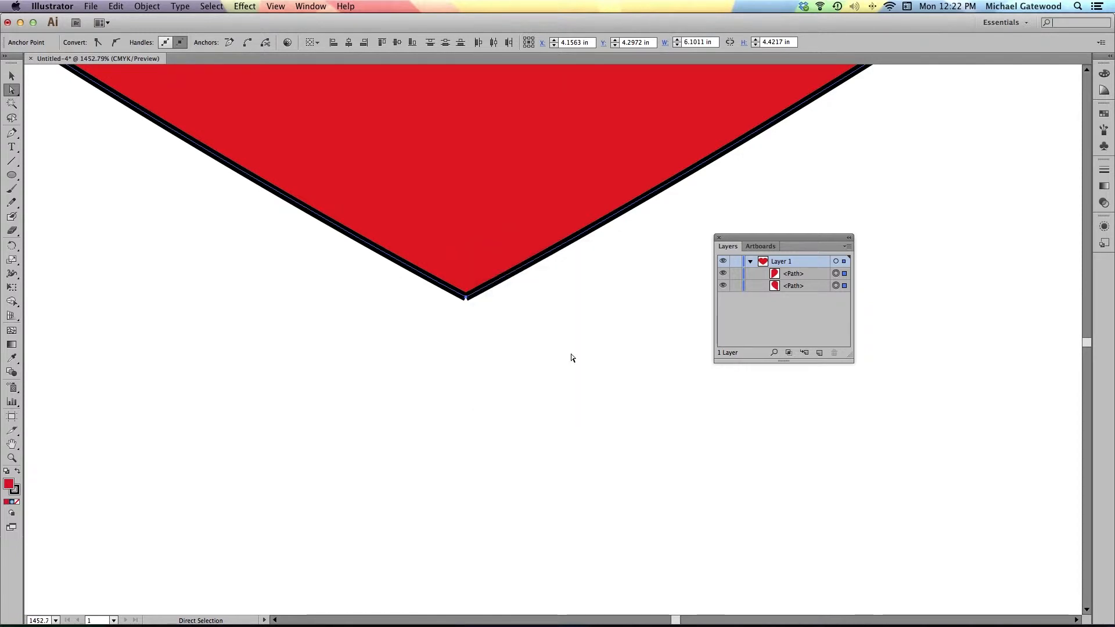
right_click(467, 294)
click(499, 356)
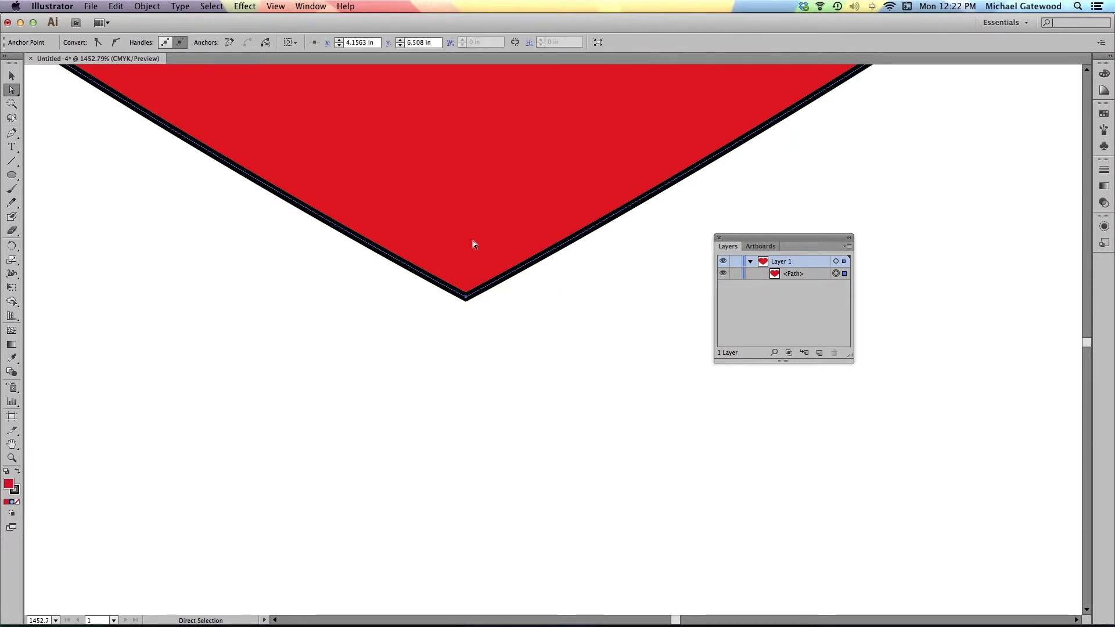
Average the two overlapping anchor points at the heart's top notch and join them.
scroll(472, 241, up, 10)
scroll(472, 244, up, 2)
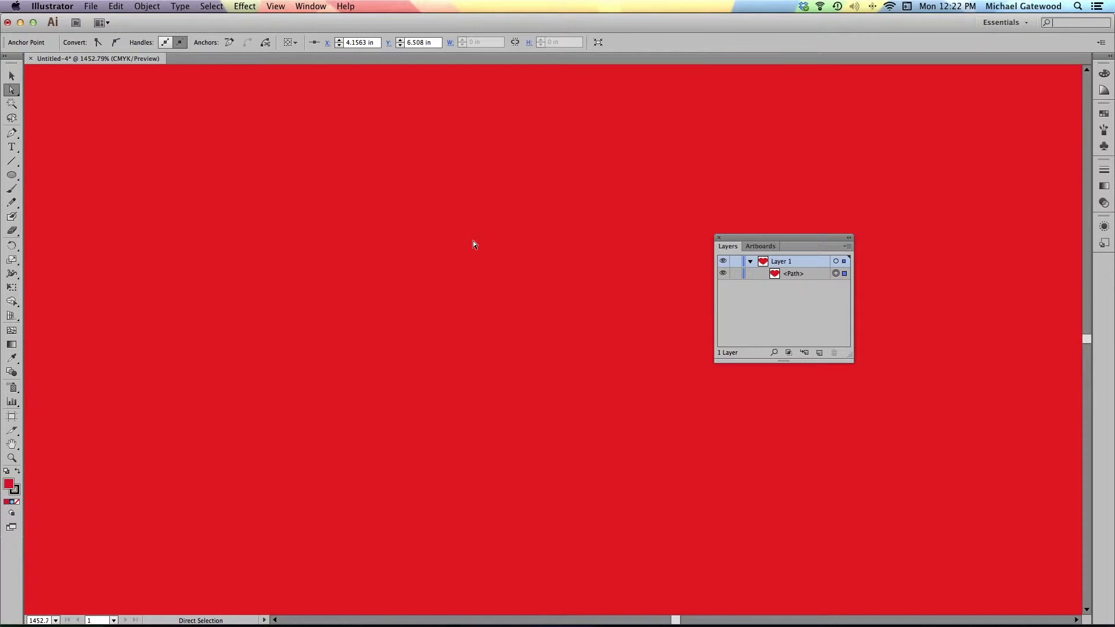
scroll(473, 244, up, 15)
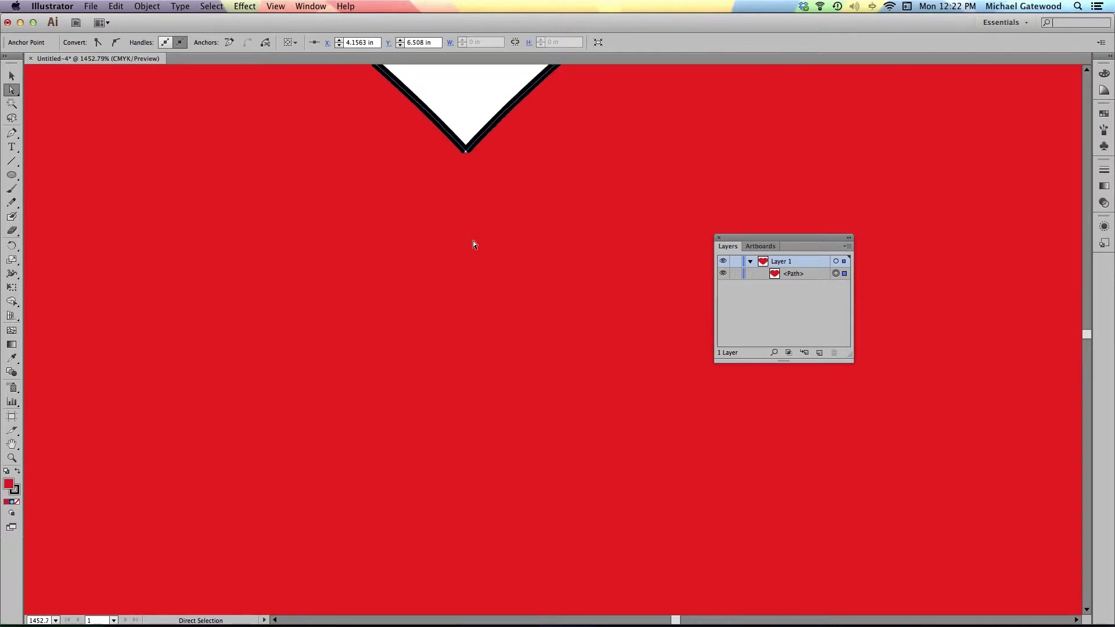
scroll(472, 244, down, 10)
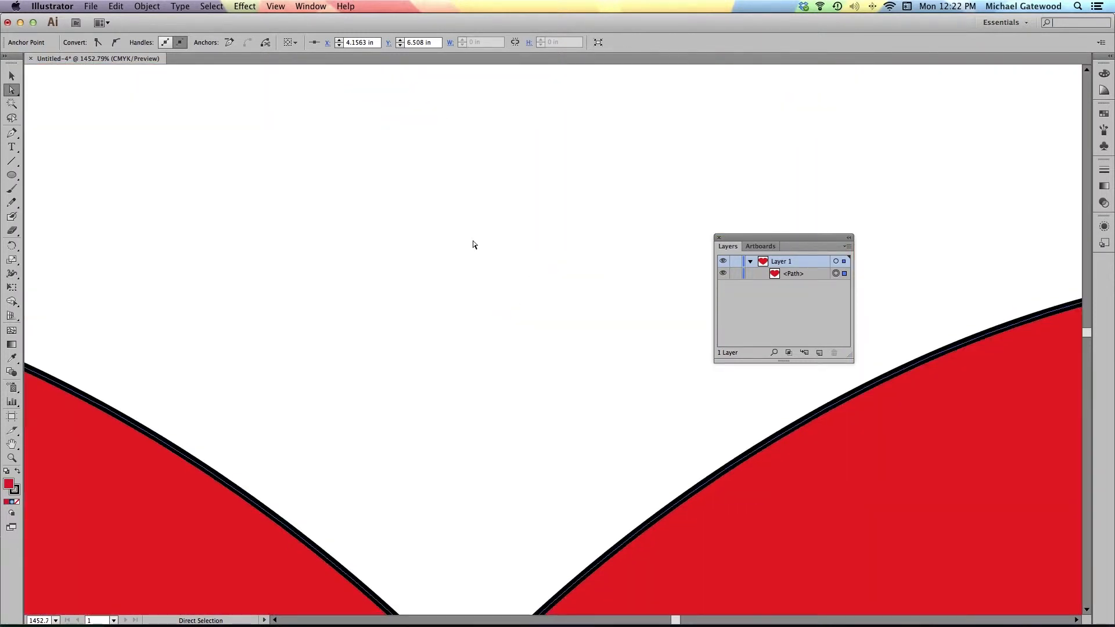
scroll(473, 244, down, 1)
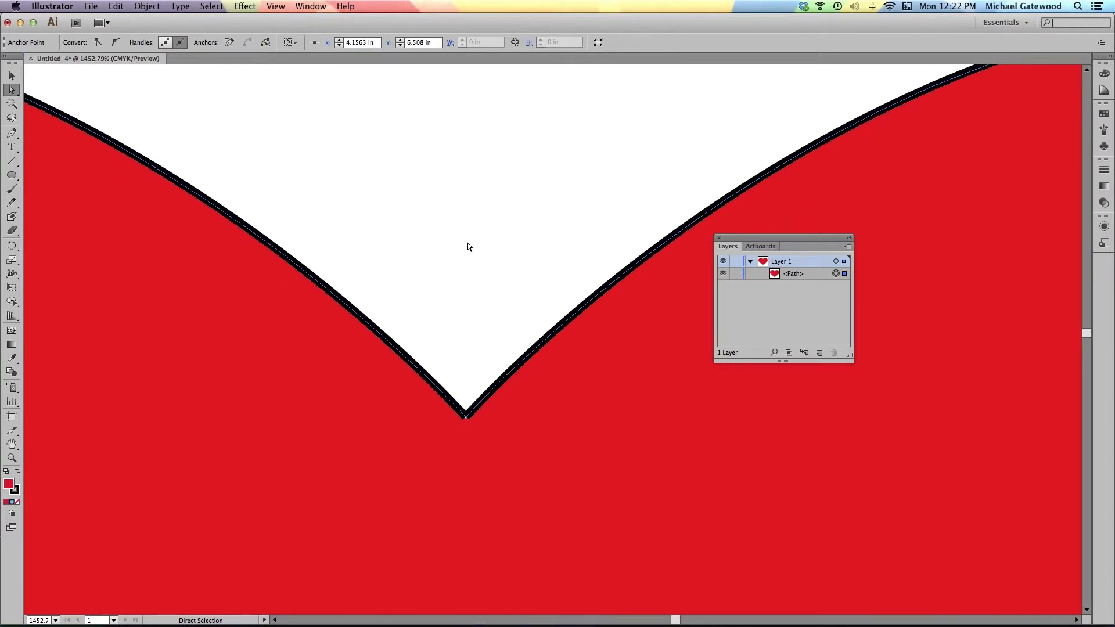
drag(423, 355, 517, 479)
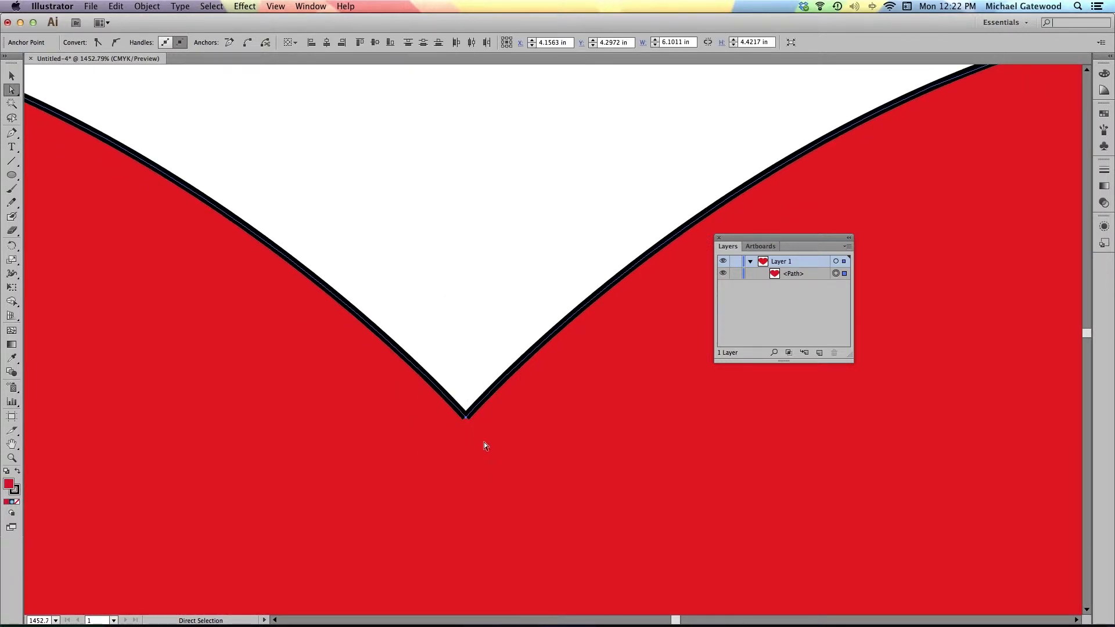
right_click(469, 417)
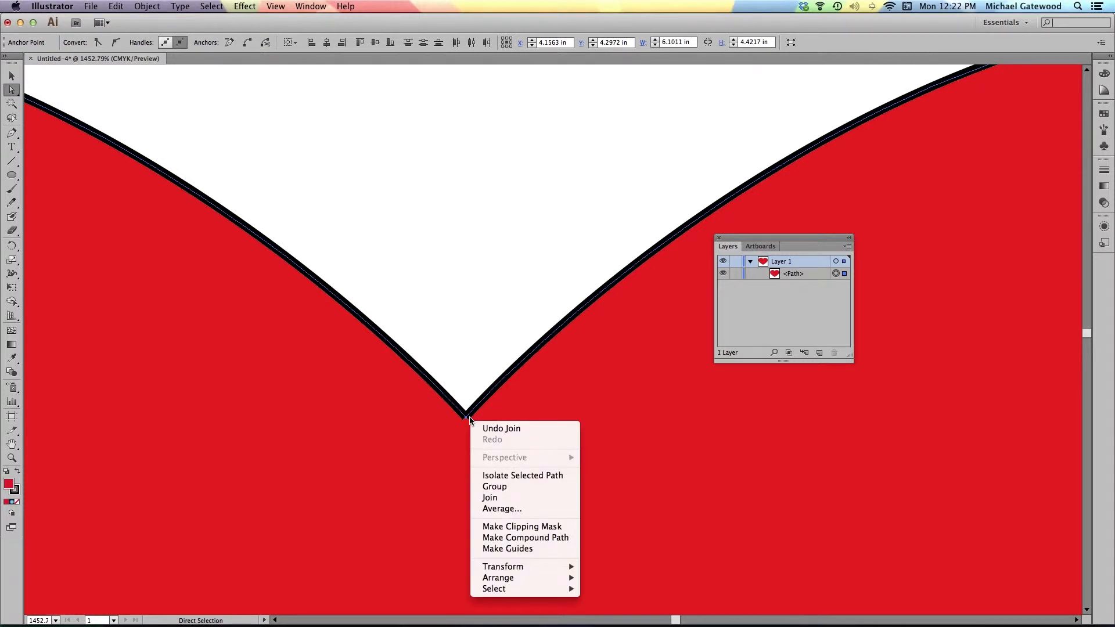
click(512, 509)
click(569, 353)
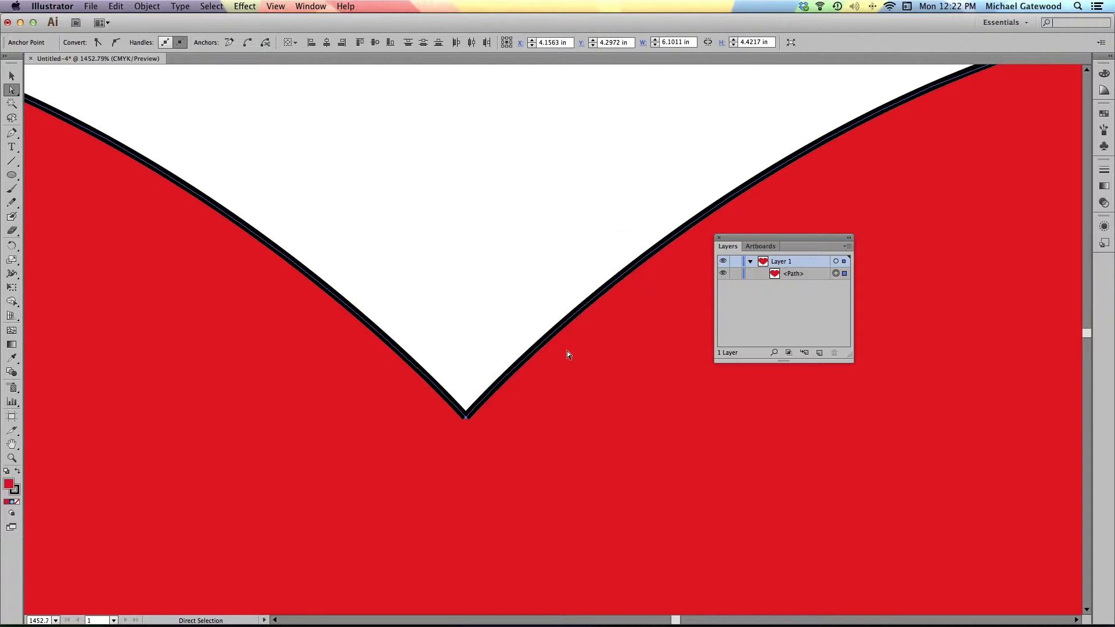
right_click(472, 409)
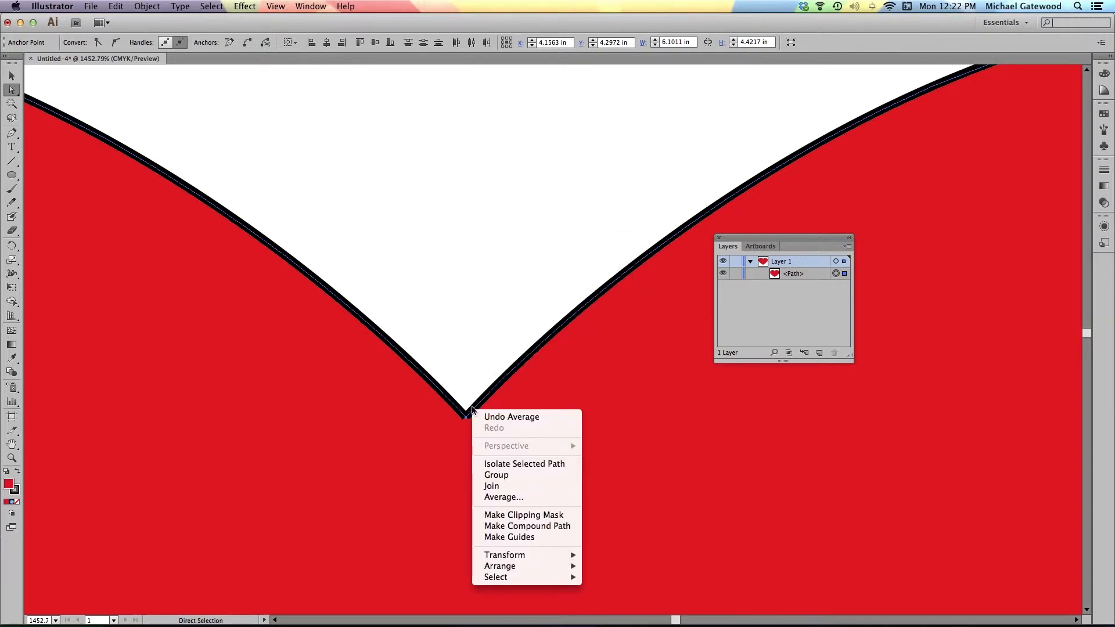
click(492, 486)
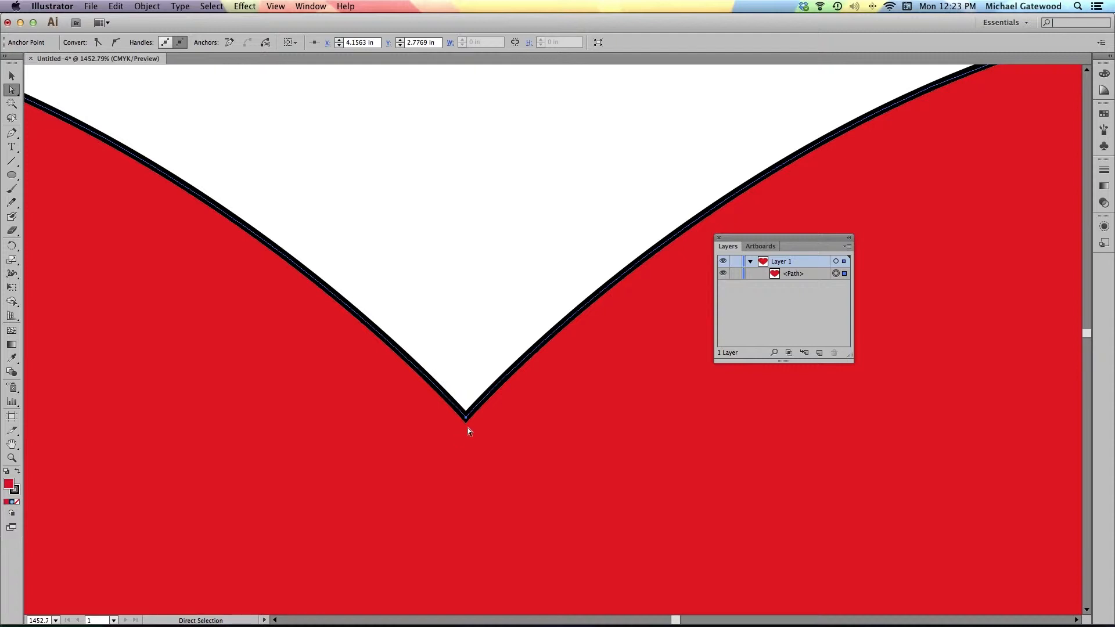
Show the full stroke options and give the heart's outline a round cap and round corner joins.
click(1104, 170)
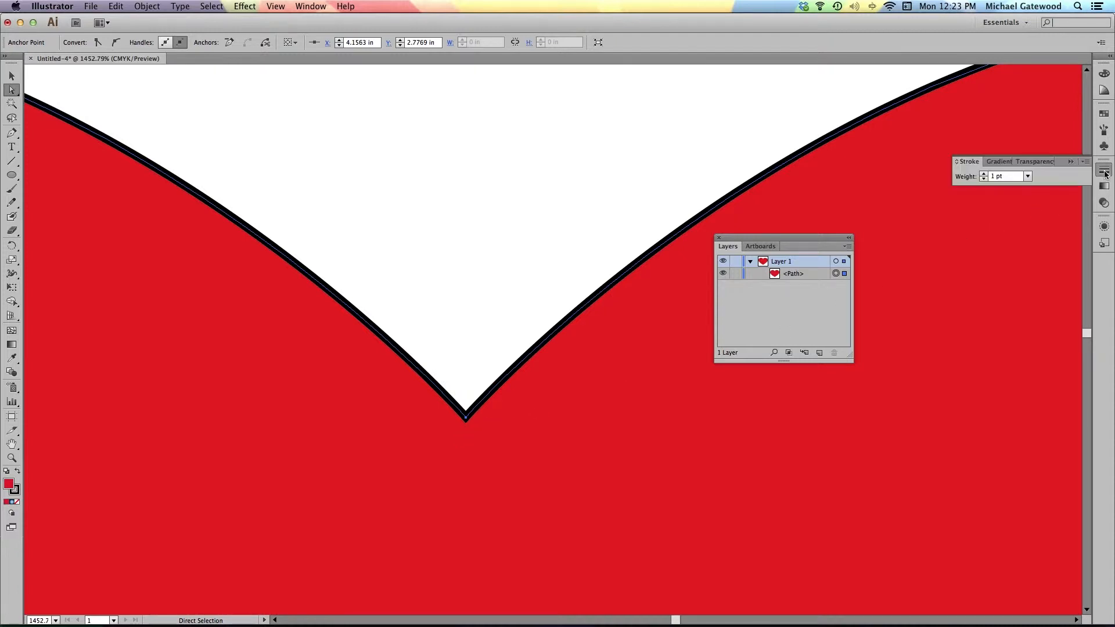
click(957, 163)
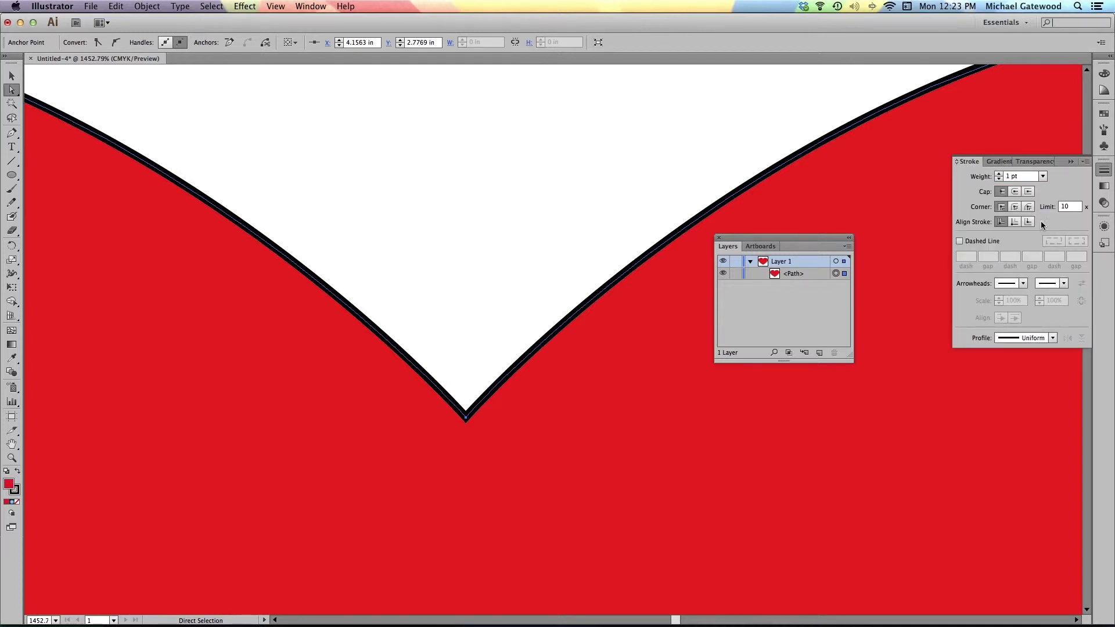
click(1016, 193)
click(1015, 208)
scroll(453, 246, down, 10)
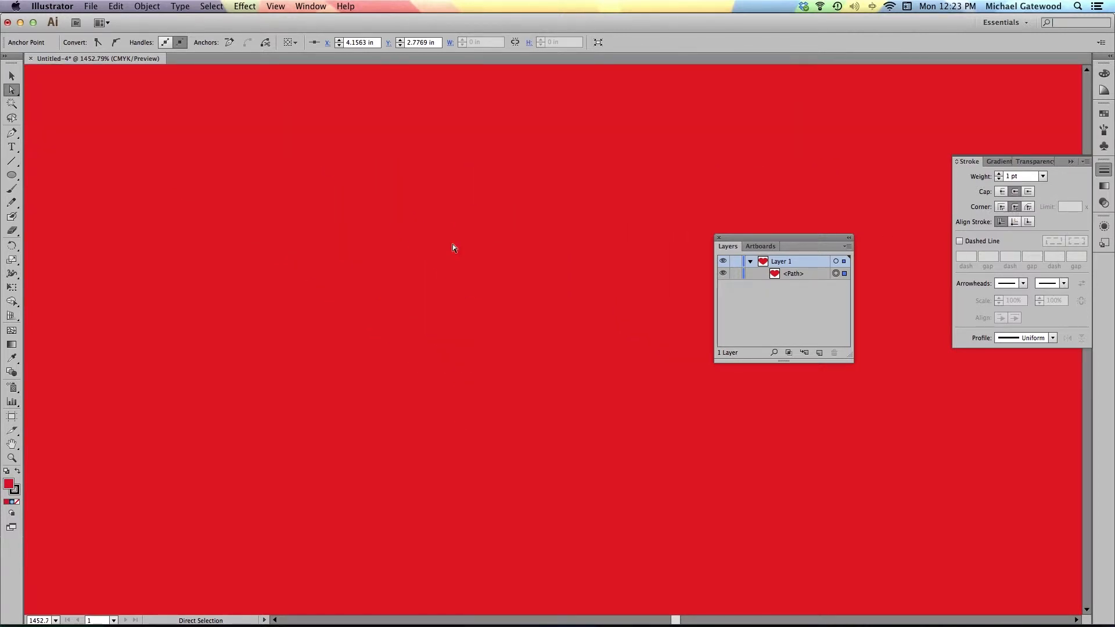
scroll(453, 248, down, 10)
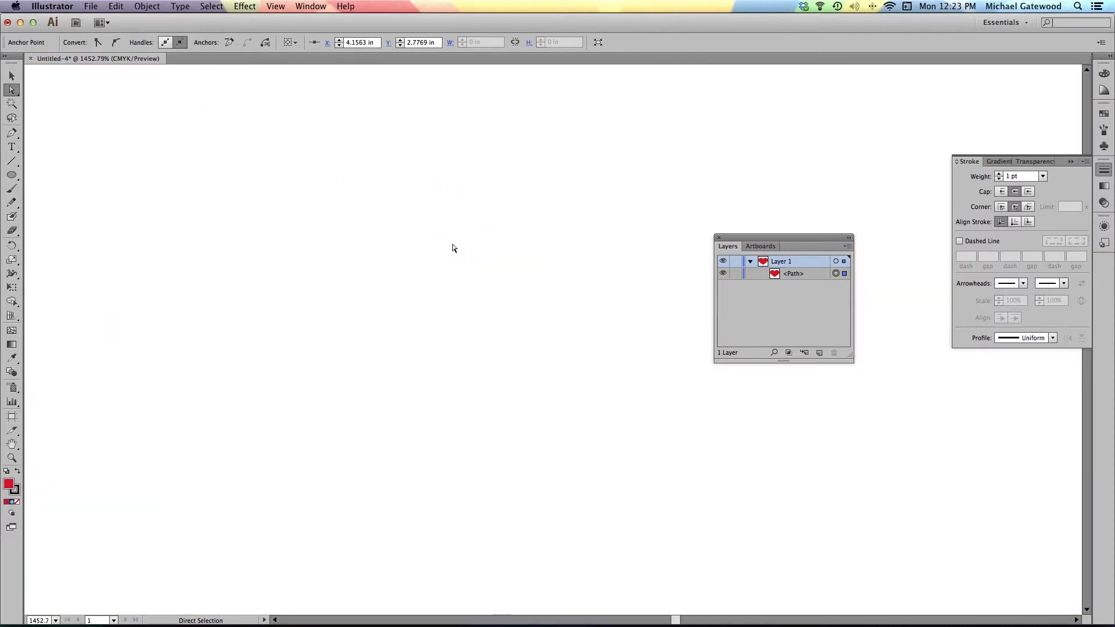
scroll(453, 247, up, 8)
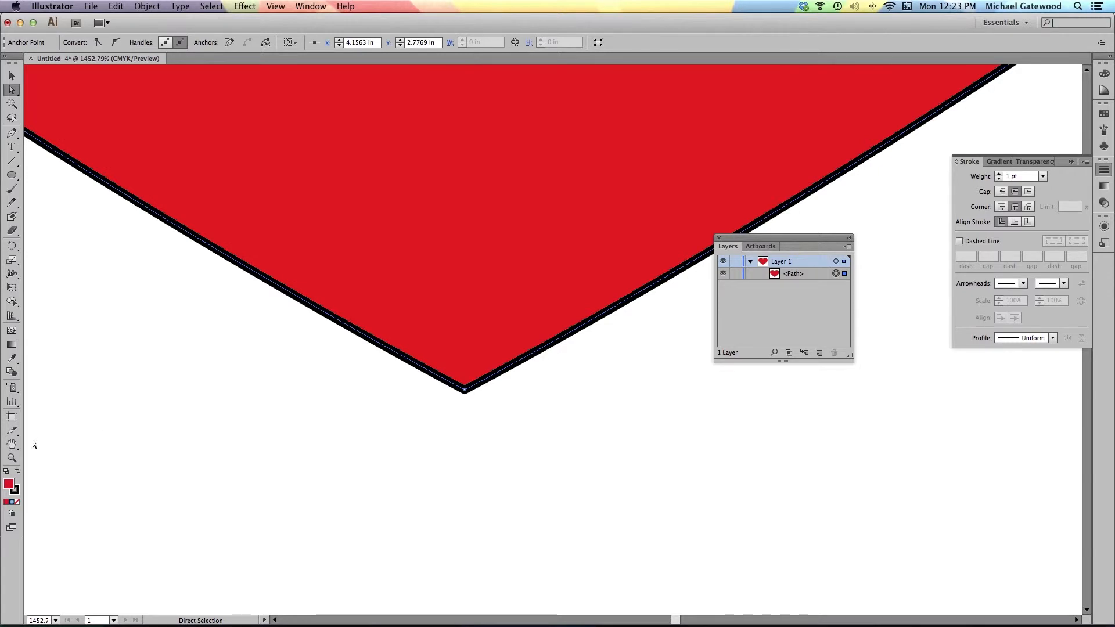
Fit the page in view, narrow the heart to about 4.88 in wide, and shift it slightly left toward the page centre.
double_click(13, 444)
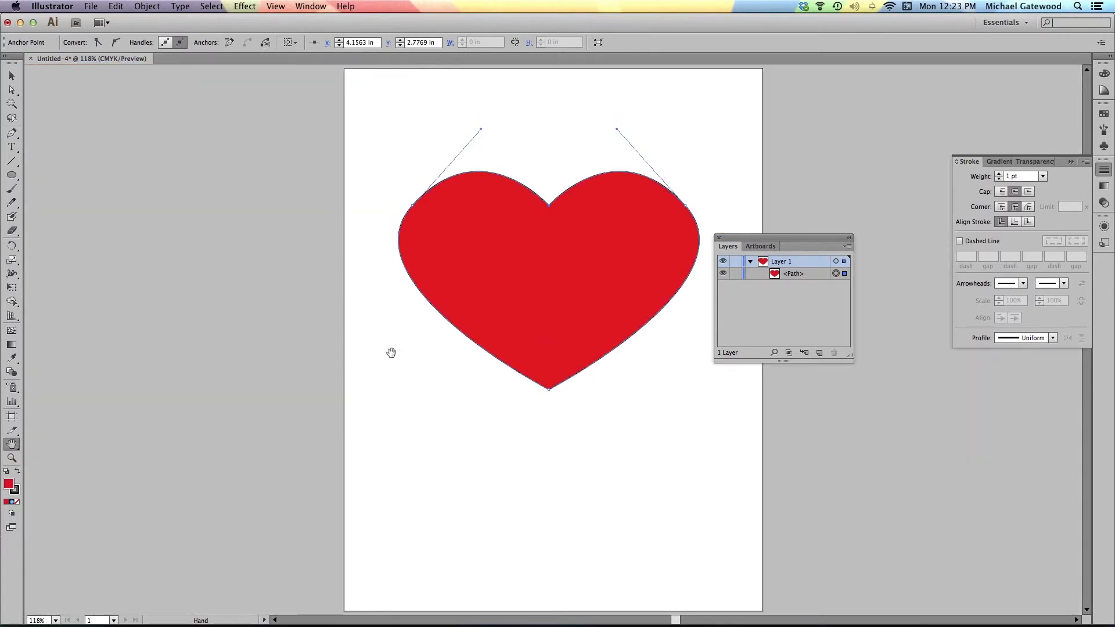
click(13, 74)
click(484, 302)
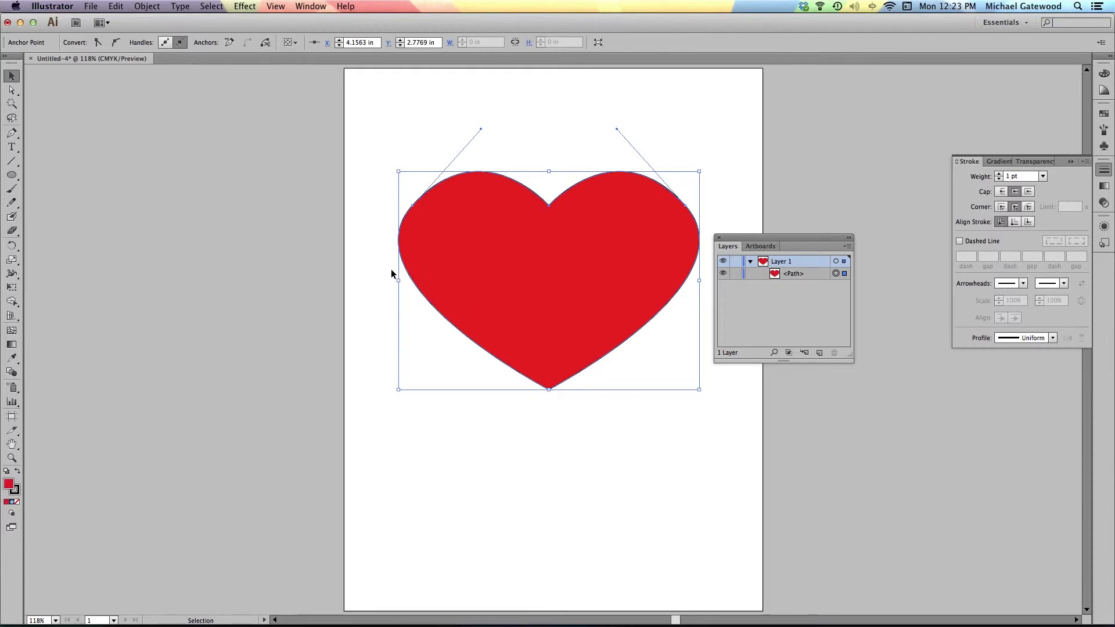
drag(399, 280, 459, 280)
drag(550, 282, 528, 280)
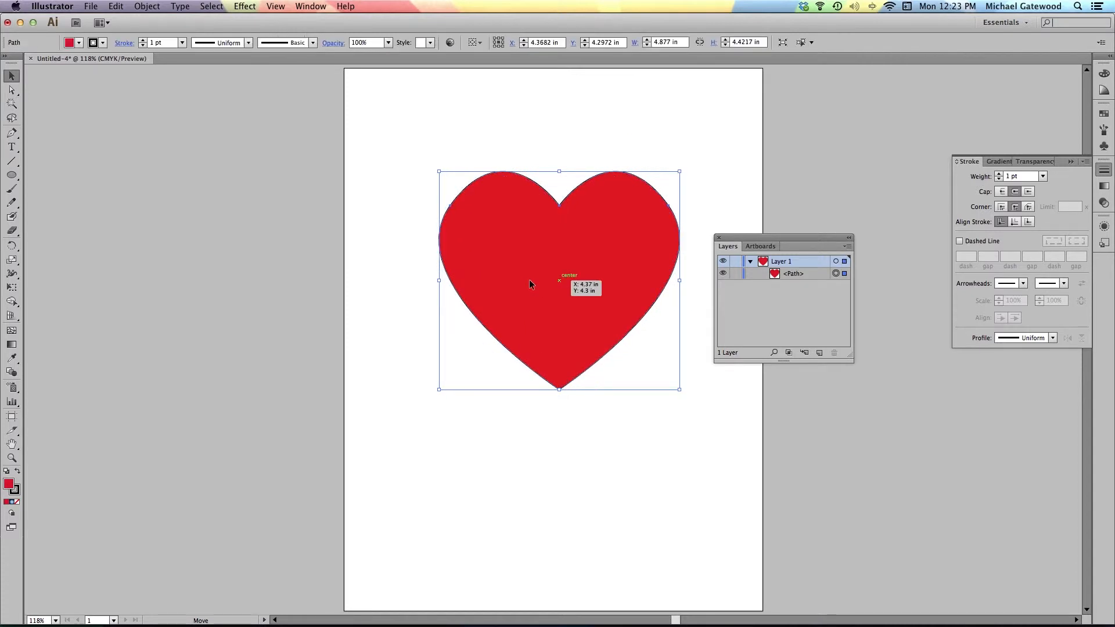
click(623, 110)
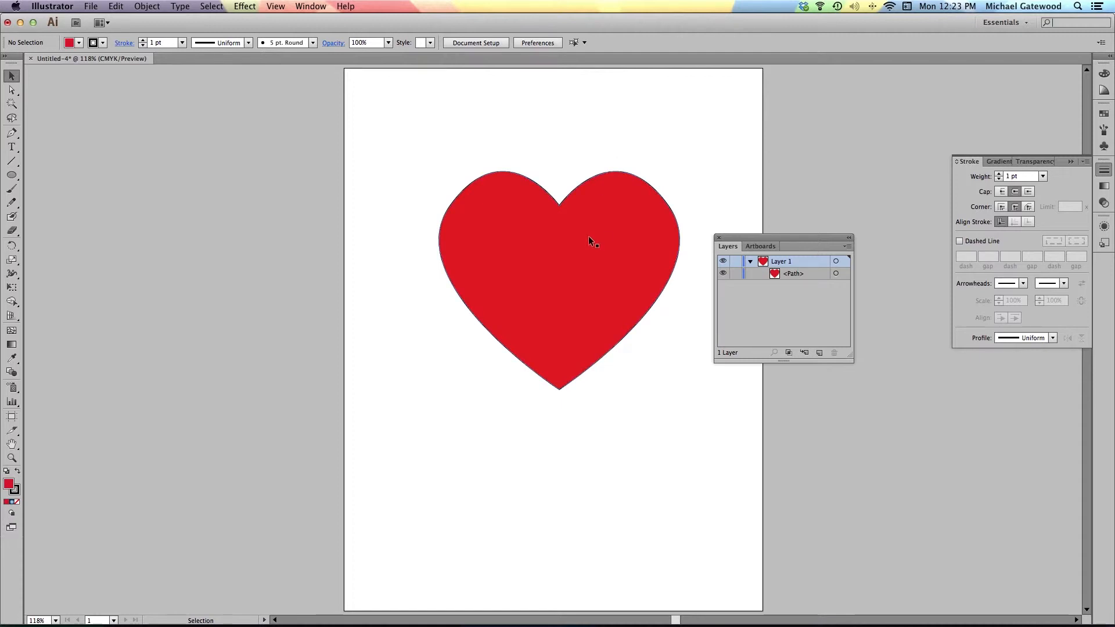
Add an anchor point on the heart's lower left edge at about 3.01, 5.39 in and one on its lower right edge at about 5.64, 5.48 in.
click(550, 205)
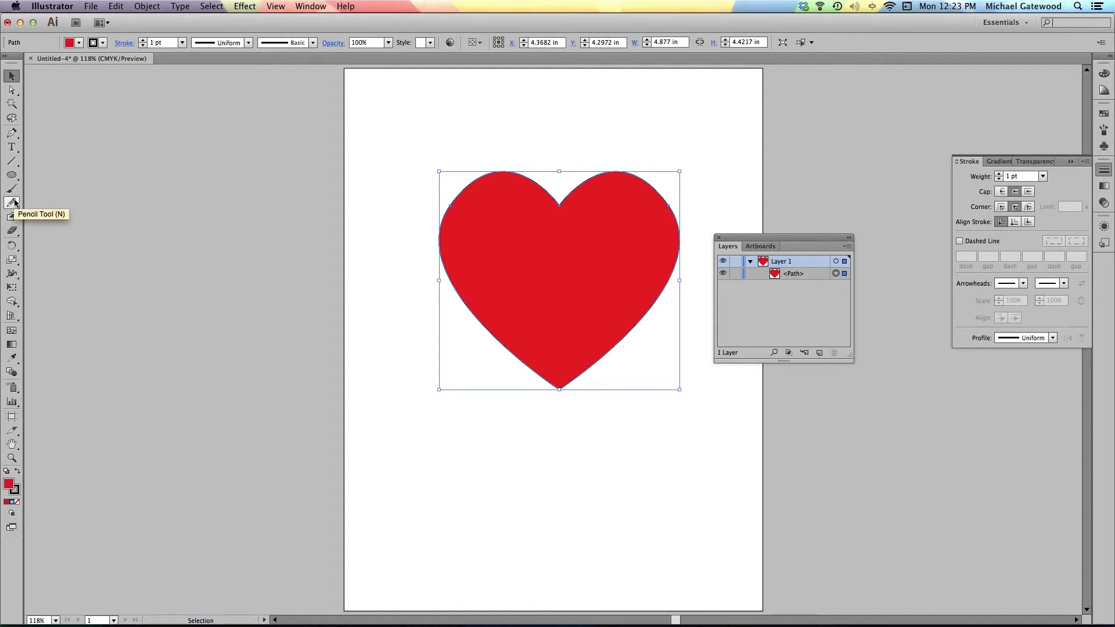
click(11, 135)
drag(11, 136, 80, 148)
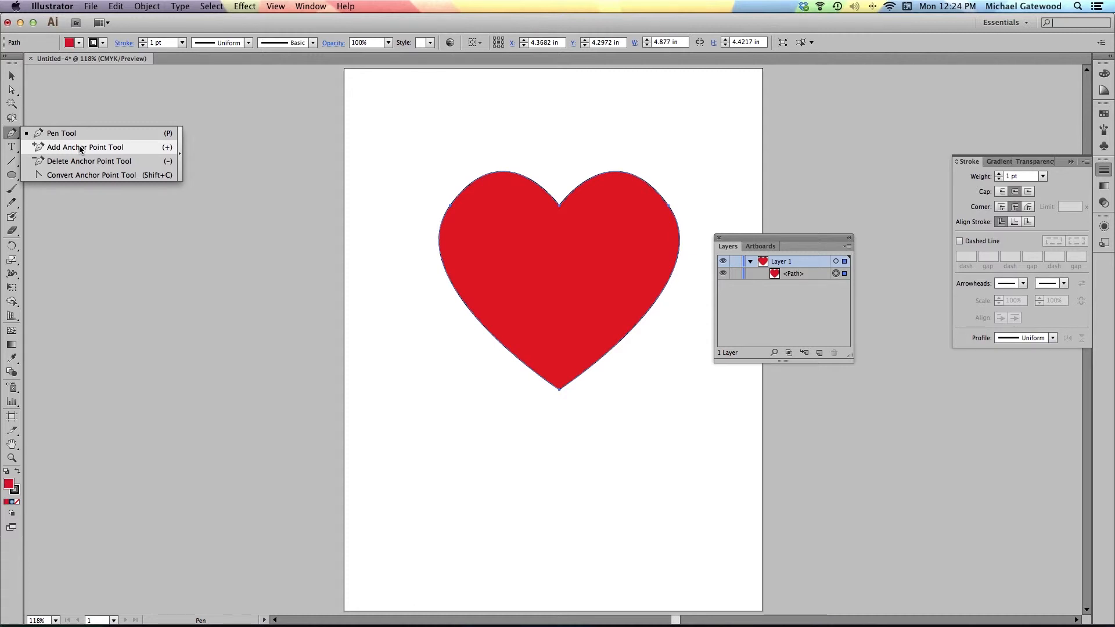
drag(80, 148, 81, 149)
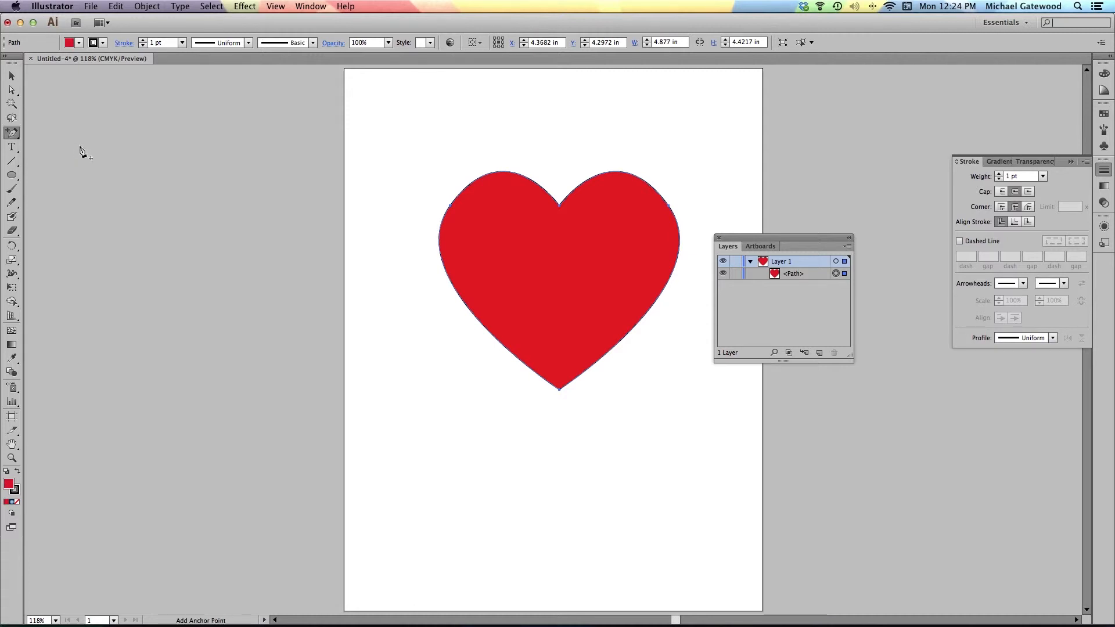
click(495, 339)
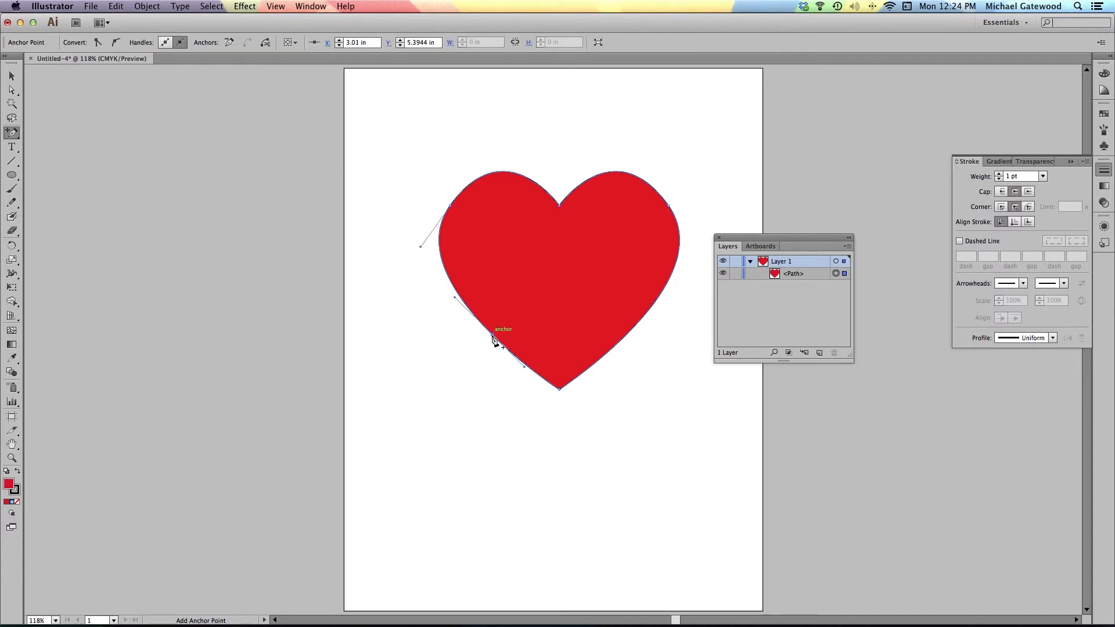
click(624, 344)
Reshape the heart's lower sides by moving the new left anchor inward to about 3.39, 5.00 in and adjusting the right anchor slightly.
click(12, 90)
click(433, 381)
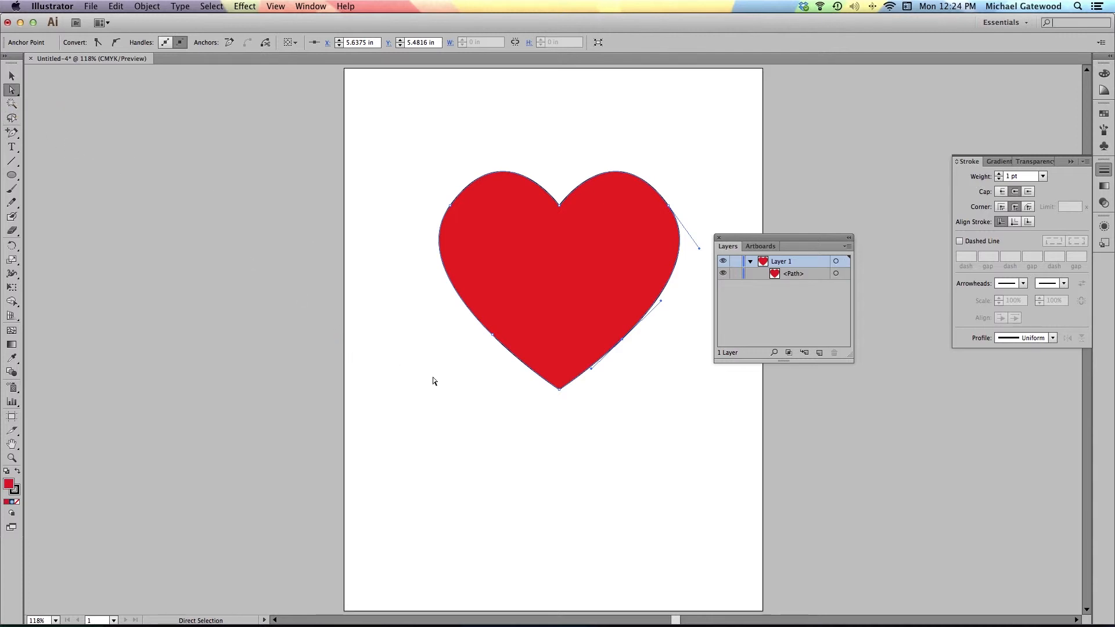
drag(497, 341, 504, 326)
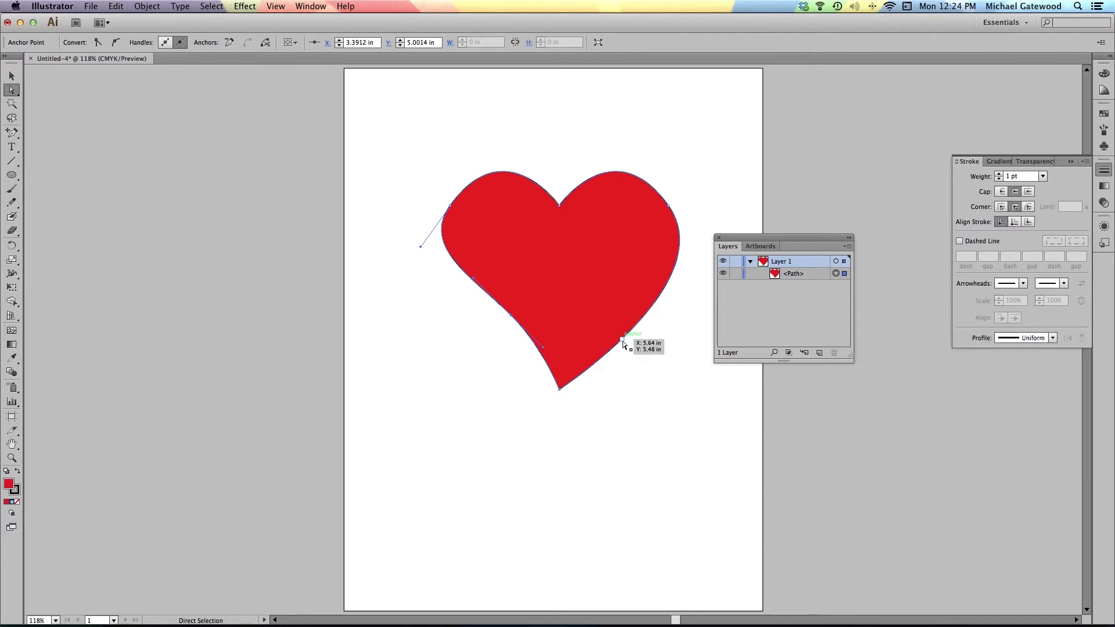
drag(623, 341, 633, 298)
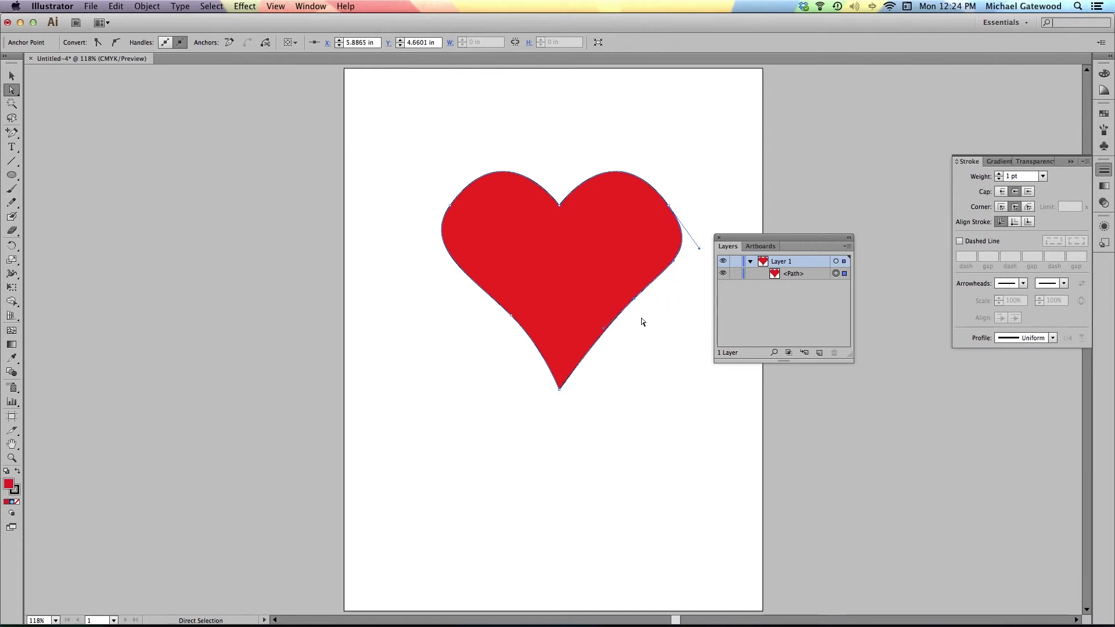
drag(635, 301, 624, 335)
click(657, 360)
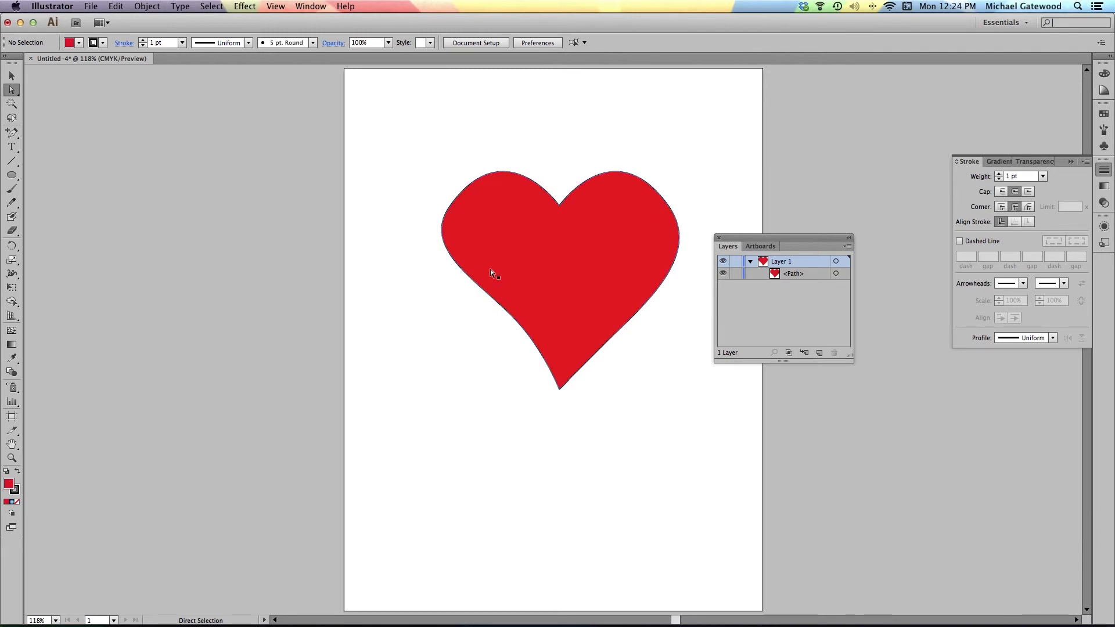
Select the whole heart and set its stroke weight to 7 pt.
key(v)
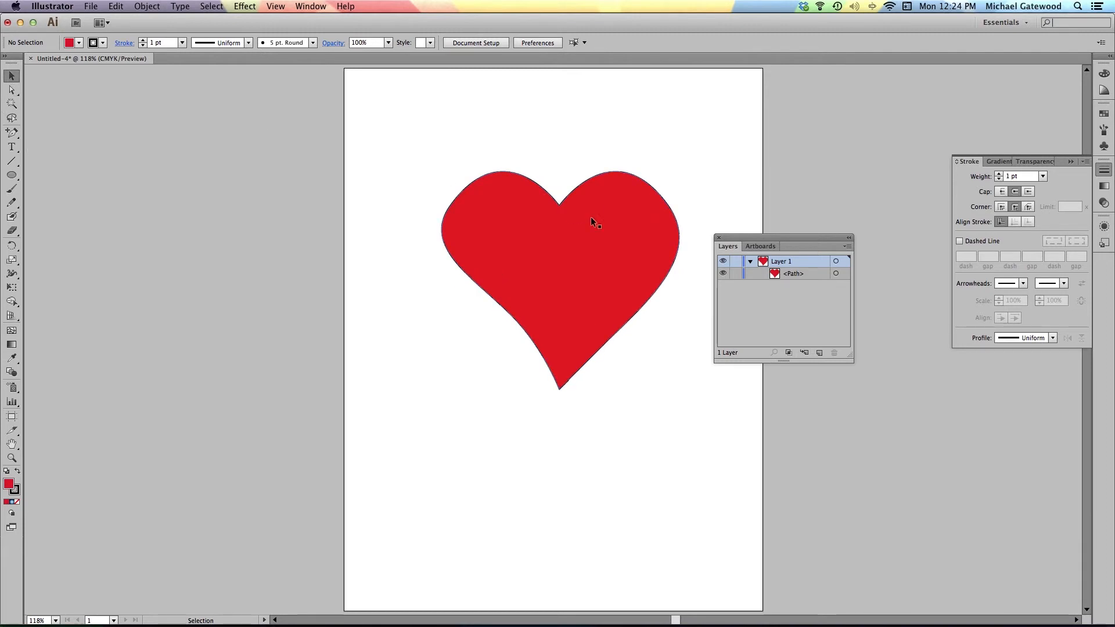
click(535, 234)
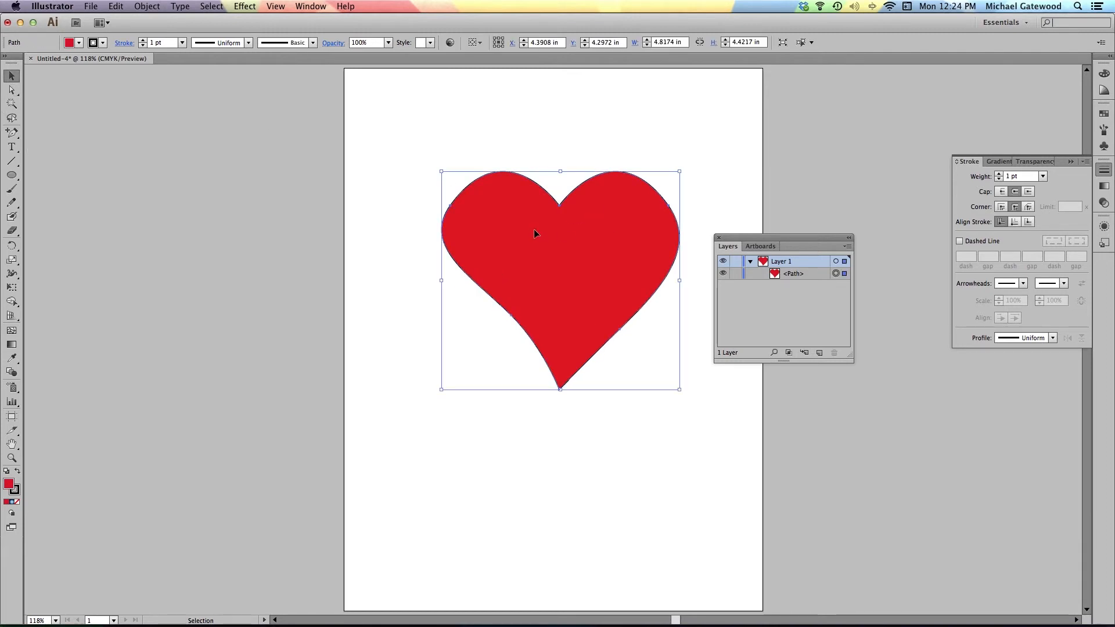
click(249, 43)
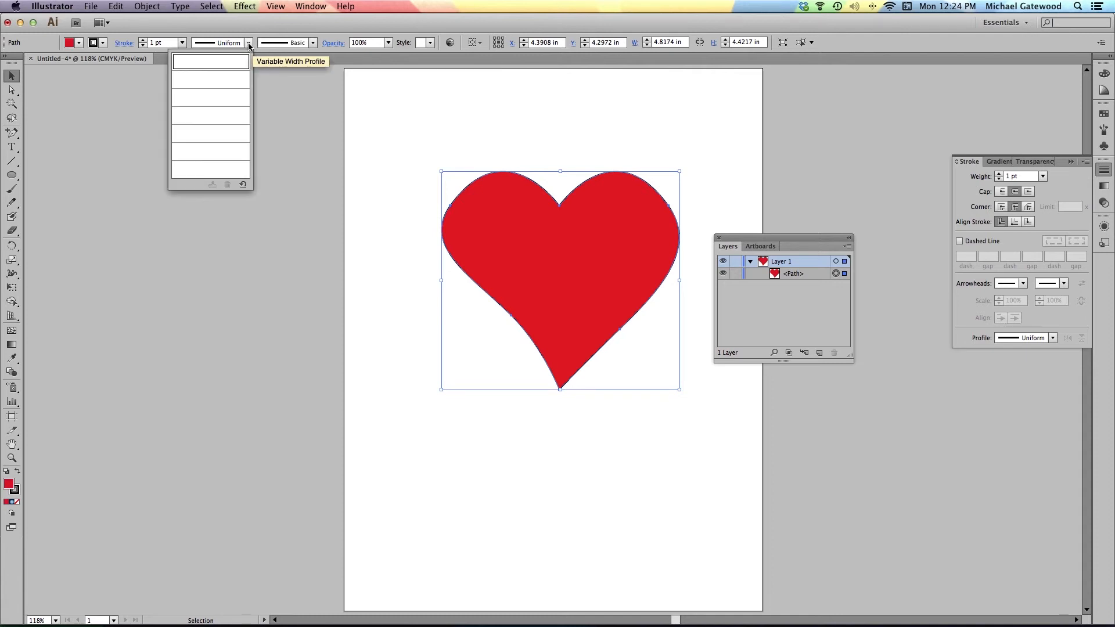
click(312, 43)
click(313, 43)
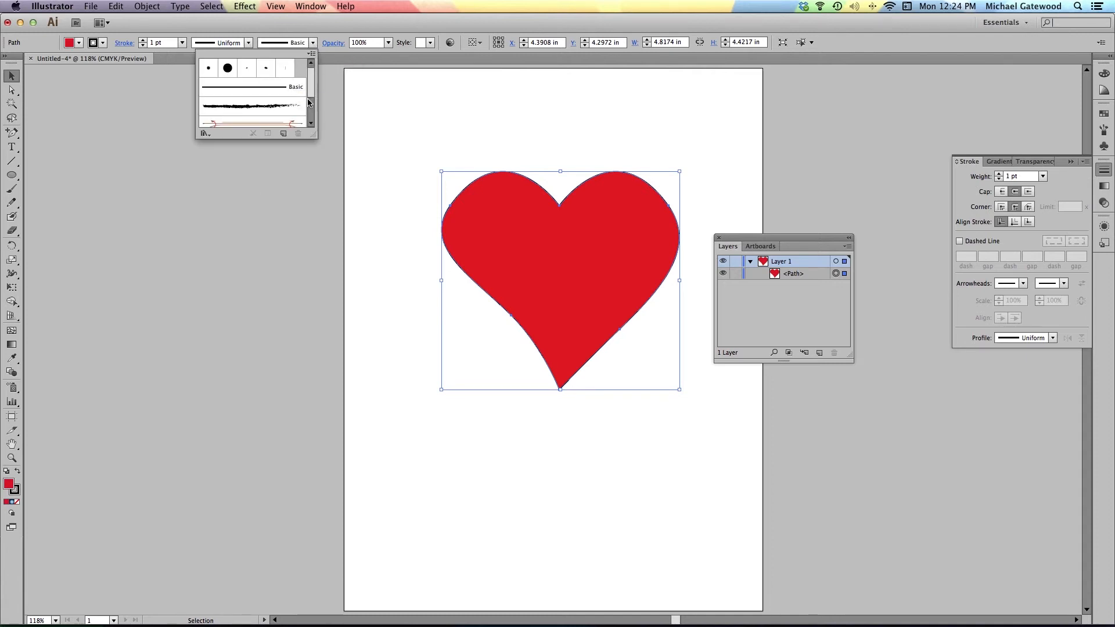
mouse_move(309, 79)
mouse_down()
mouse_move(309, 100)
mouse_move(307, 70)
mouse_up()
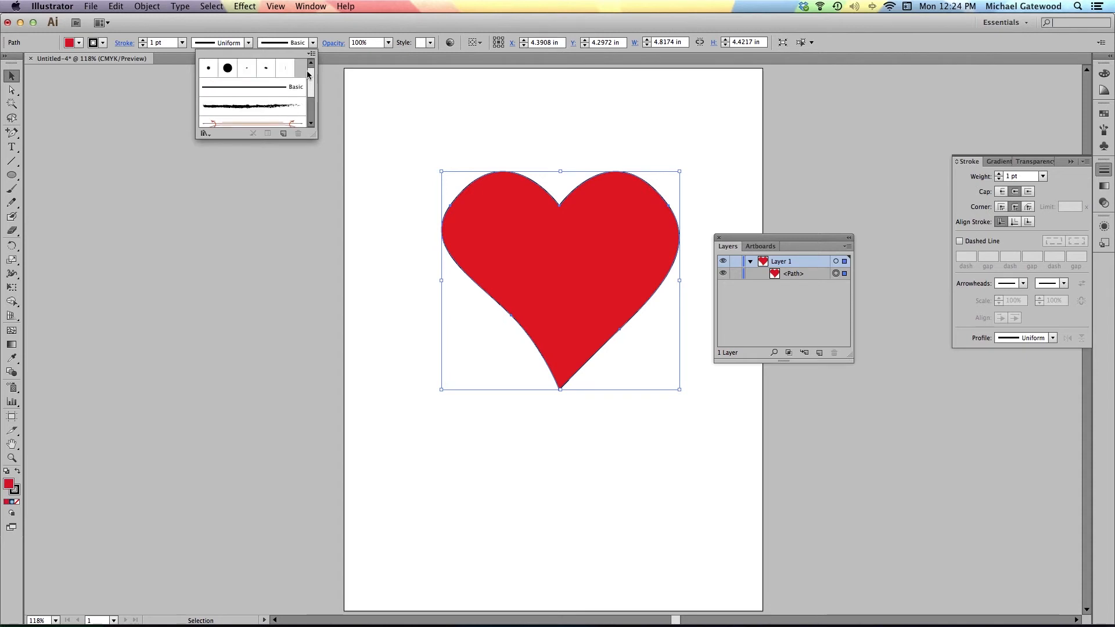
click(182, 43)
click(182, 43)
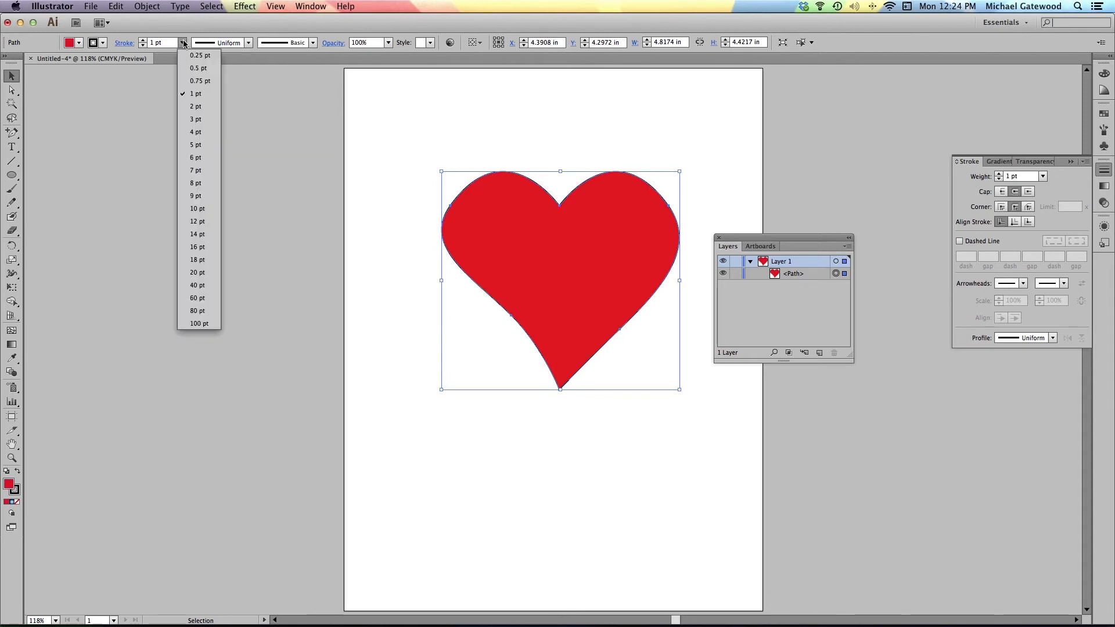
click(199, 171)
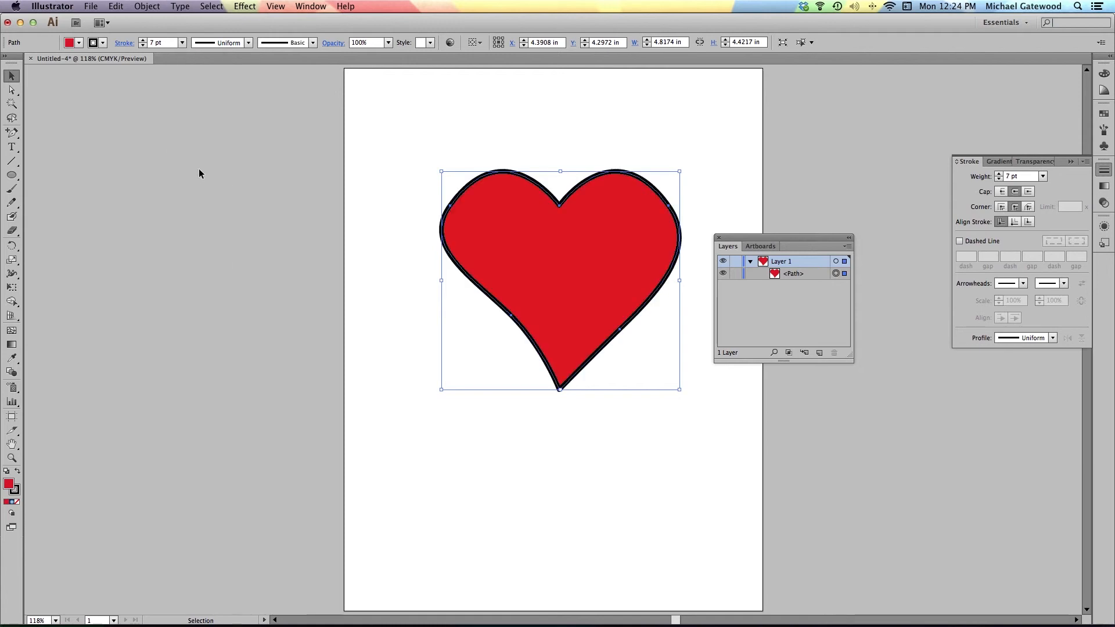
Apply the variable width profile with two bulges and a narrow middle to the heart's stroke, and deselect the heart.
click(246, 43)
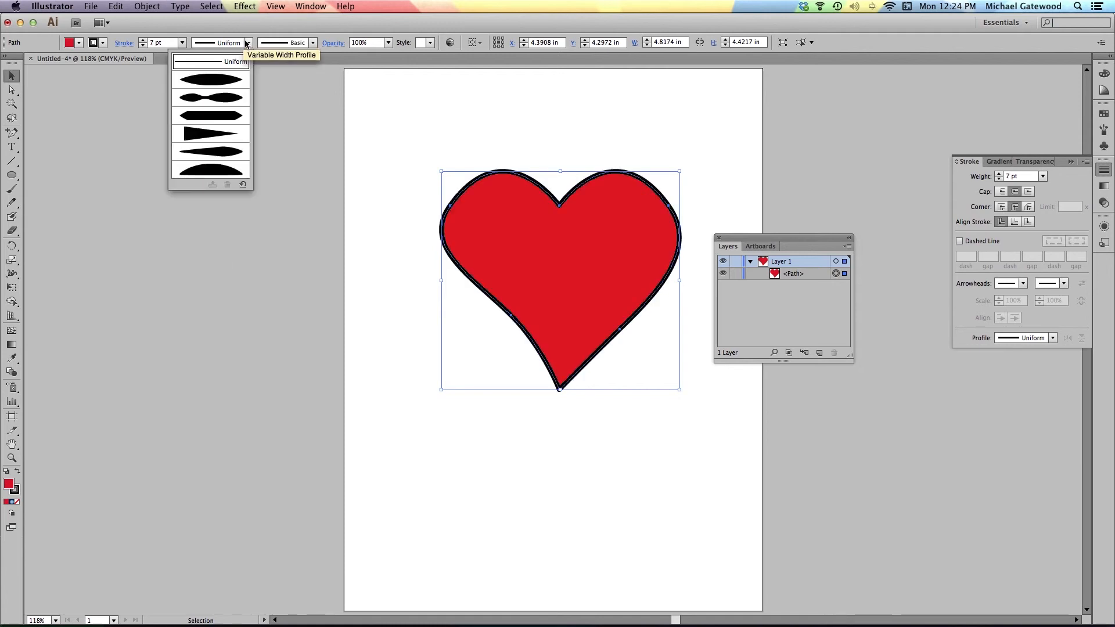
click(233, 99)
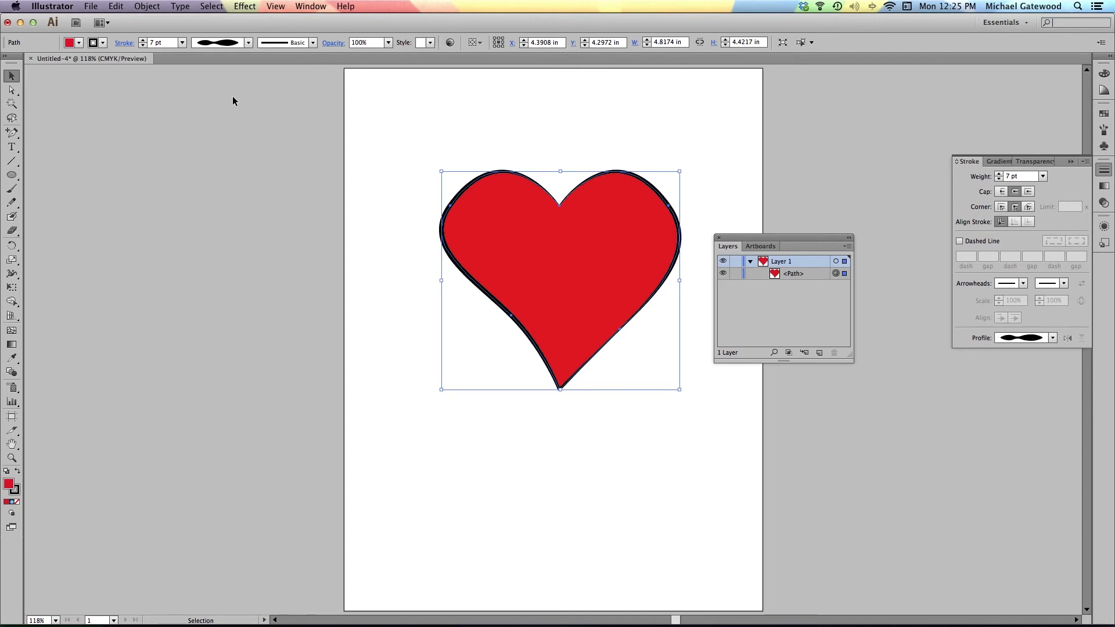
click(443, 124)
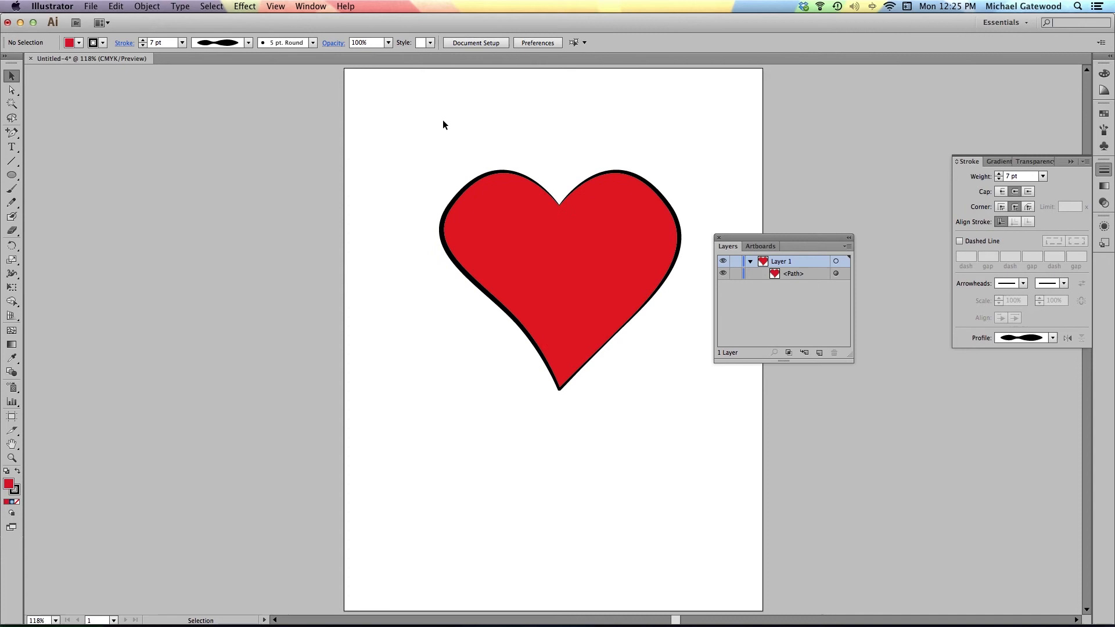
Scale the heart proportionally to about two-thirds of its size and move it up and left on the page.
click(588, 326)
drag(678, 389, 596, 316)
click(629, 158)
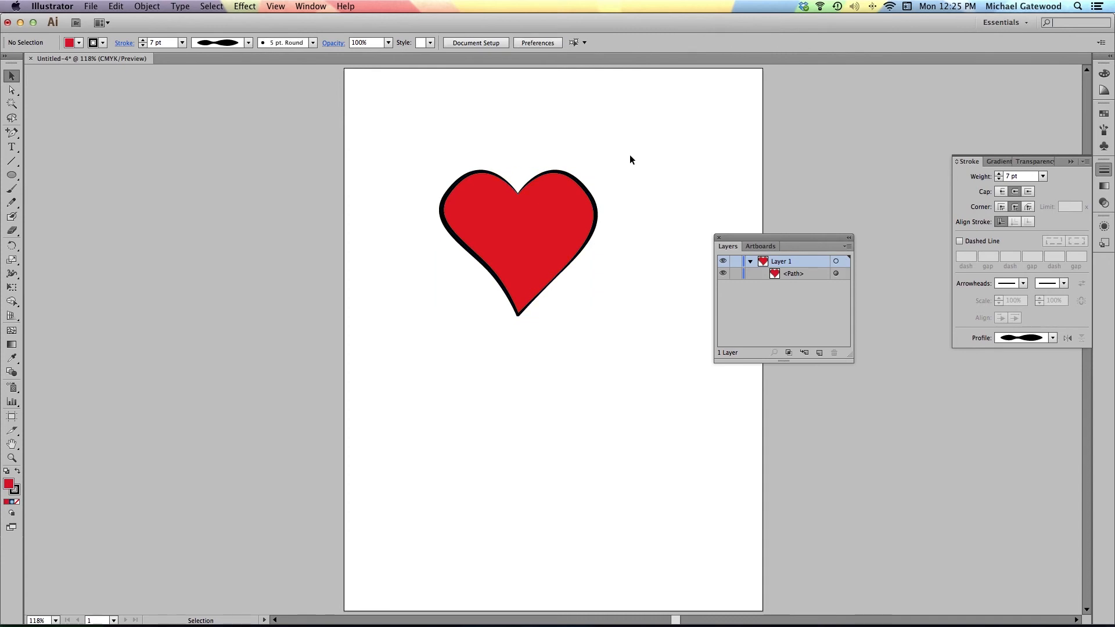
click(516, 215)
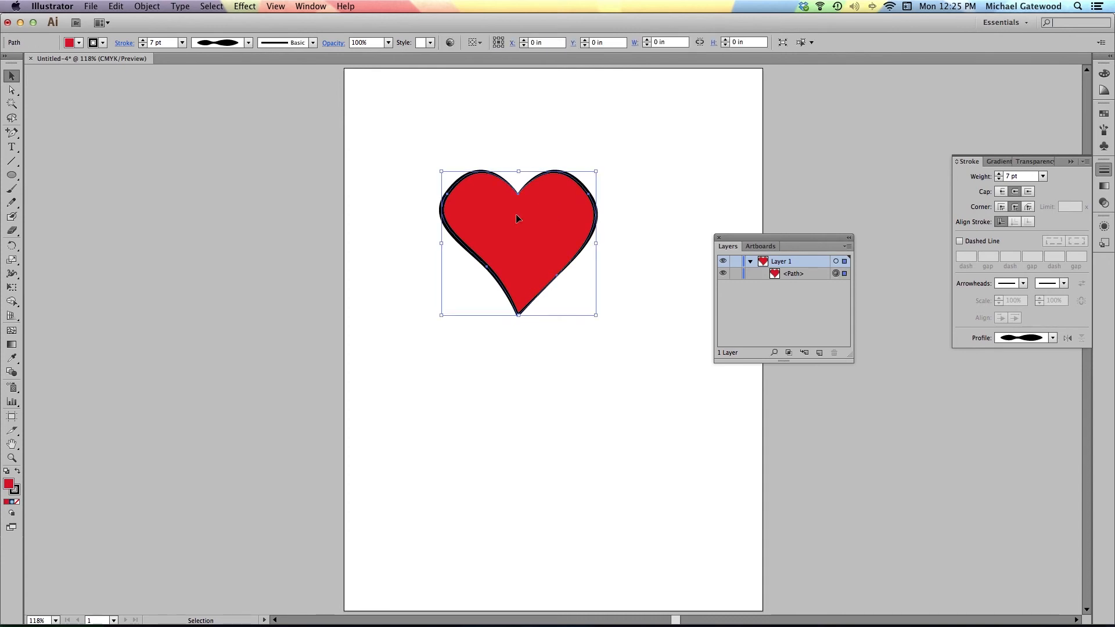
drag(528, 221, 491, 190)
click(613, 157)
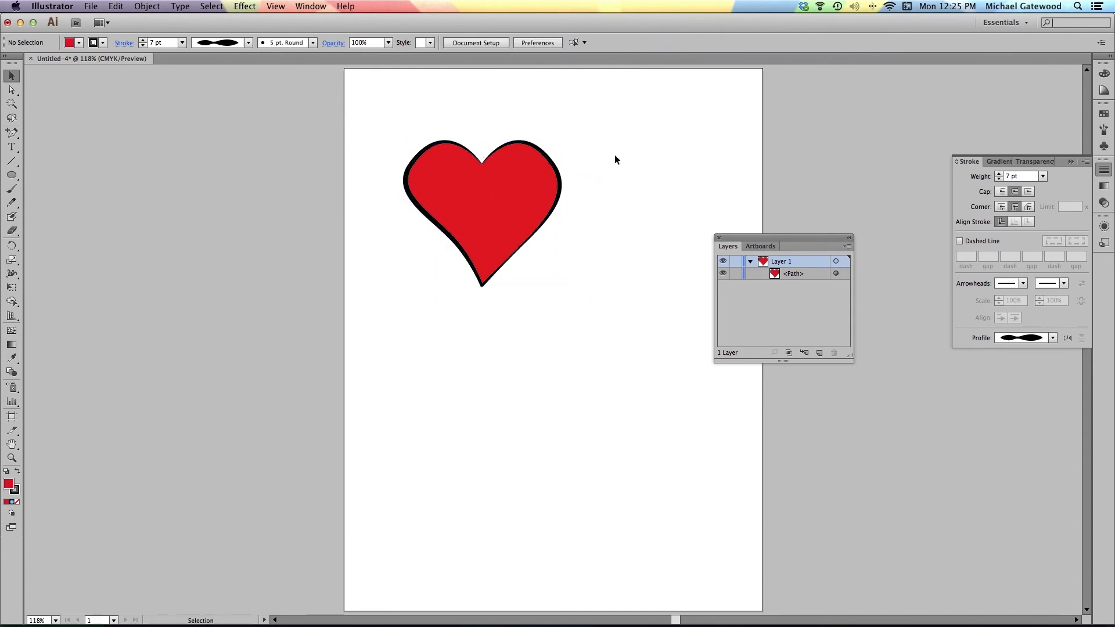